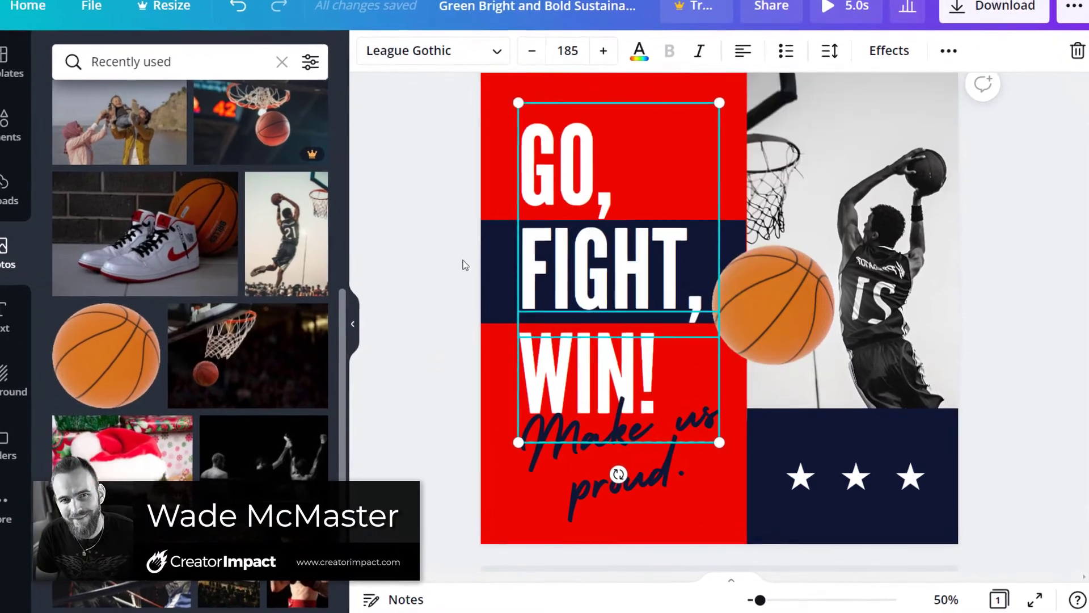
- Align the GO, FIGHT, text box to the page's left edge
left_click(463, 265)
left_click(568, 238)
left_click(737, 60)
left_click(635, 236)
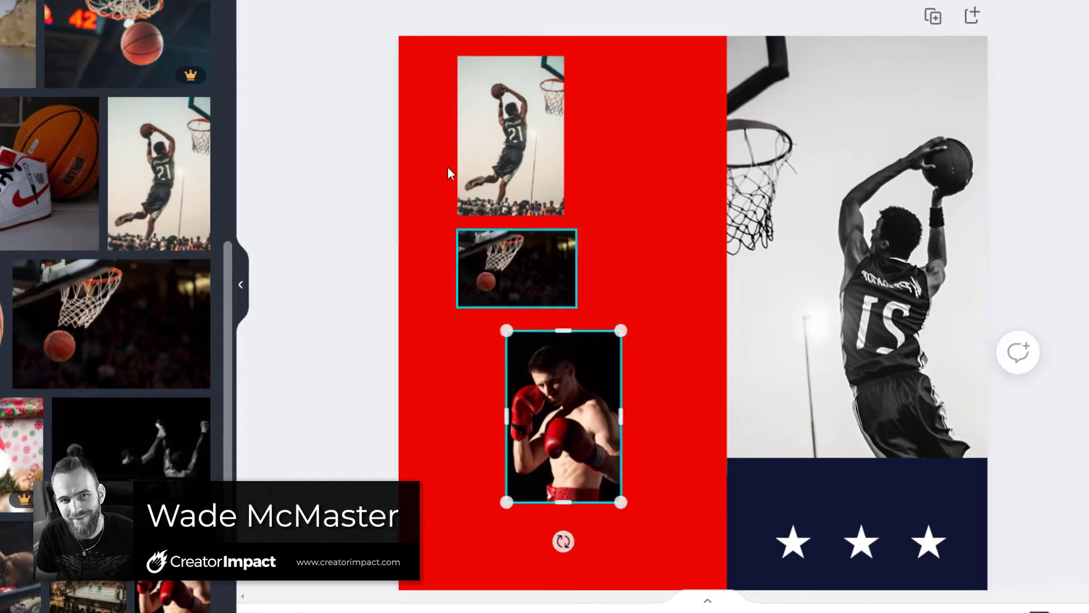
- Centre the three stacked photos on each other
left_click_drag(445, 170, 624, 499)
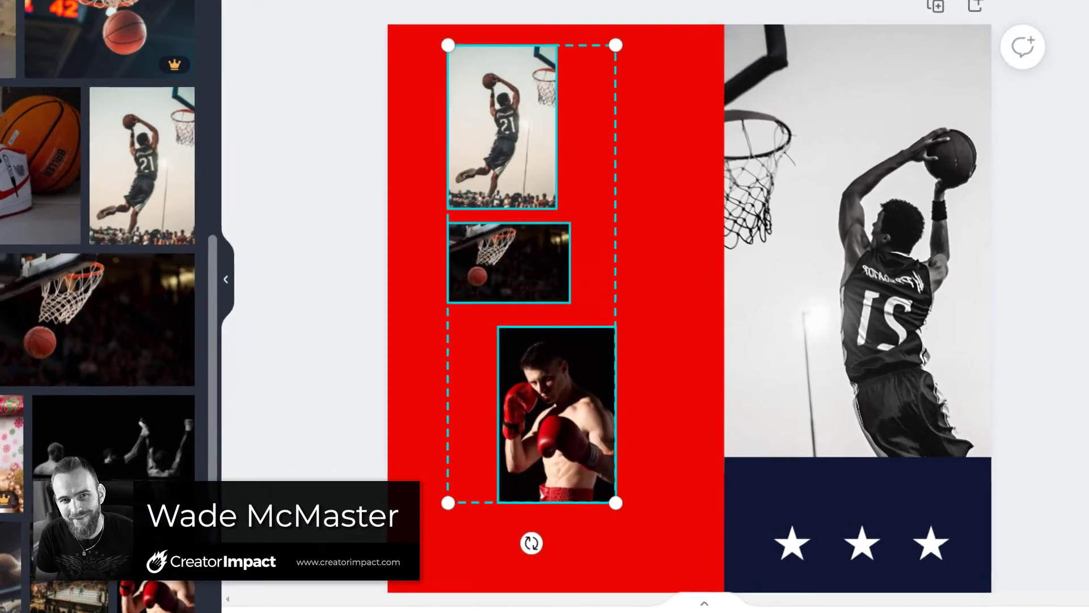
left_click(741, 85)
left_click(778, 119)
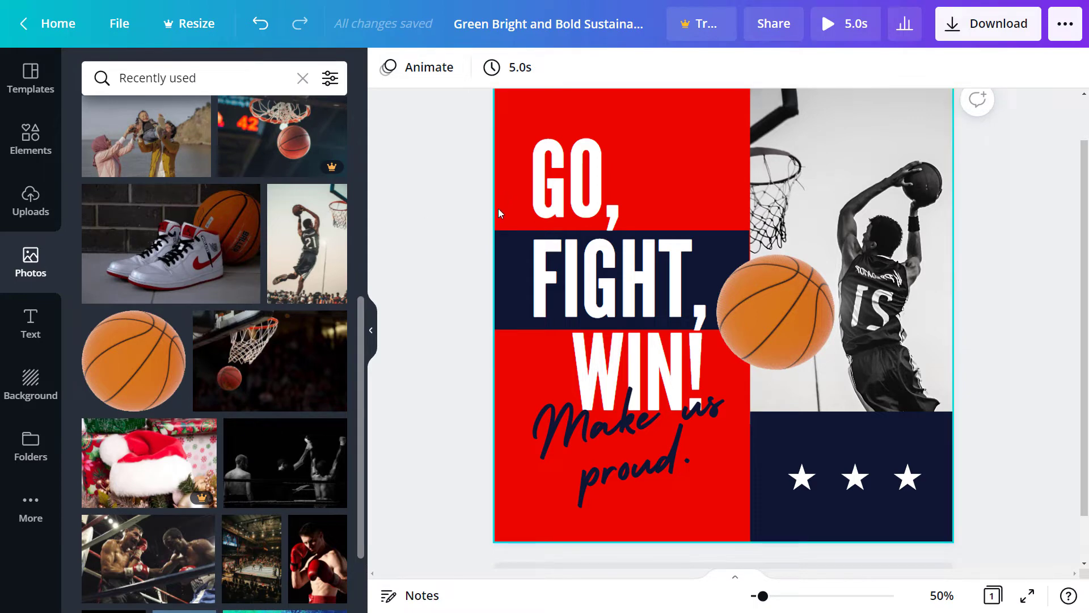
- Move the headline text box higher up the poster
left_click(593, 375)
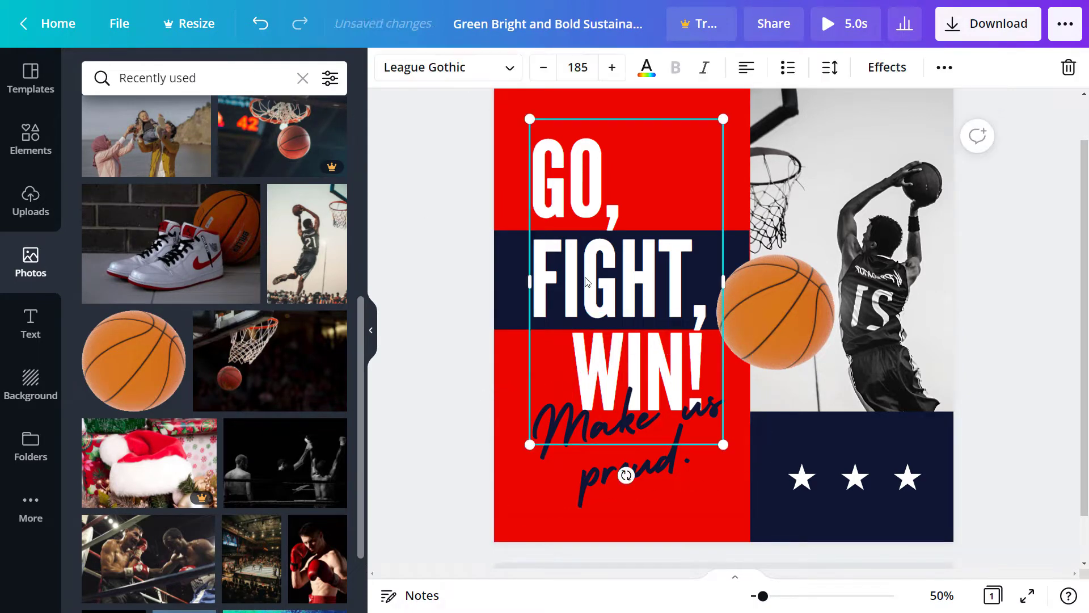
left_click(561, 379)
left_click(556, 320)
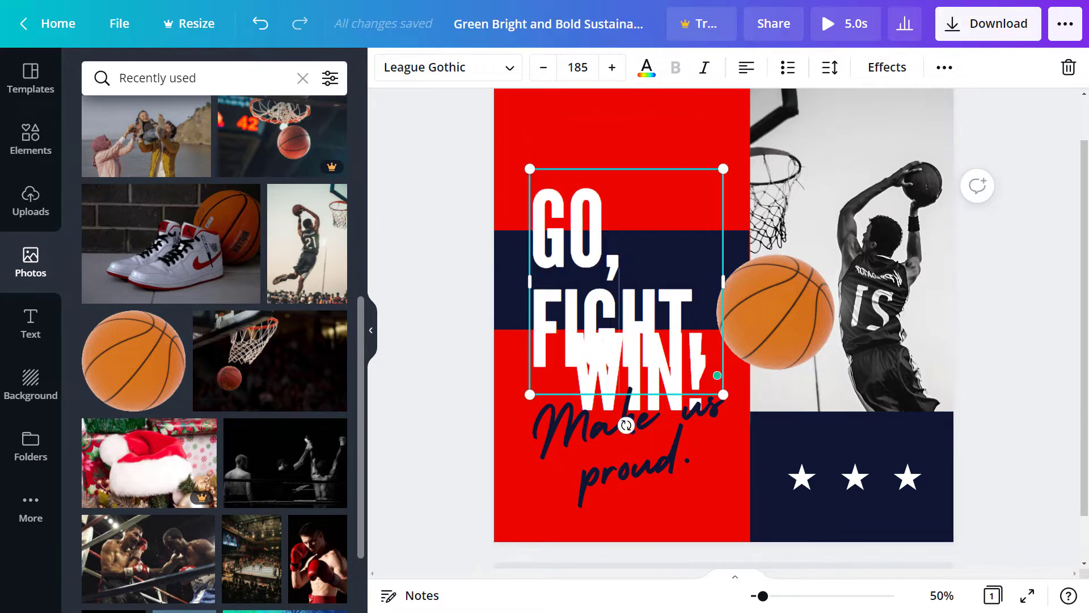
left_click_drag(618, 352, 595, 303)
left_click(475, 230)
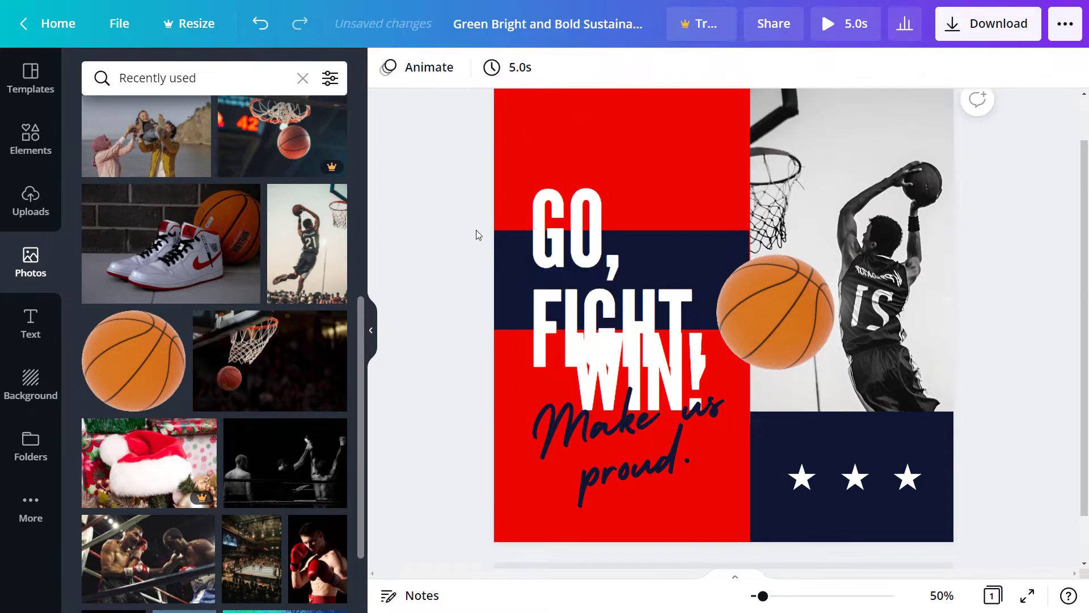
left_click(580, 242)
left_click_drag(580, 241, 580, 190)
left_click(454, 288)
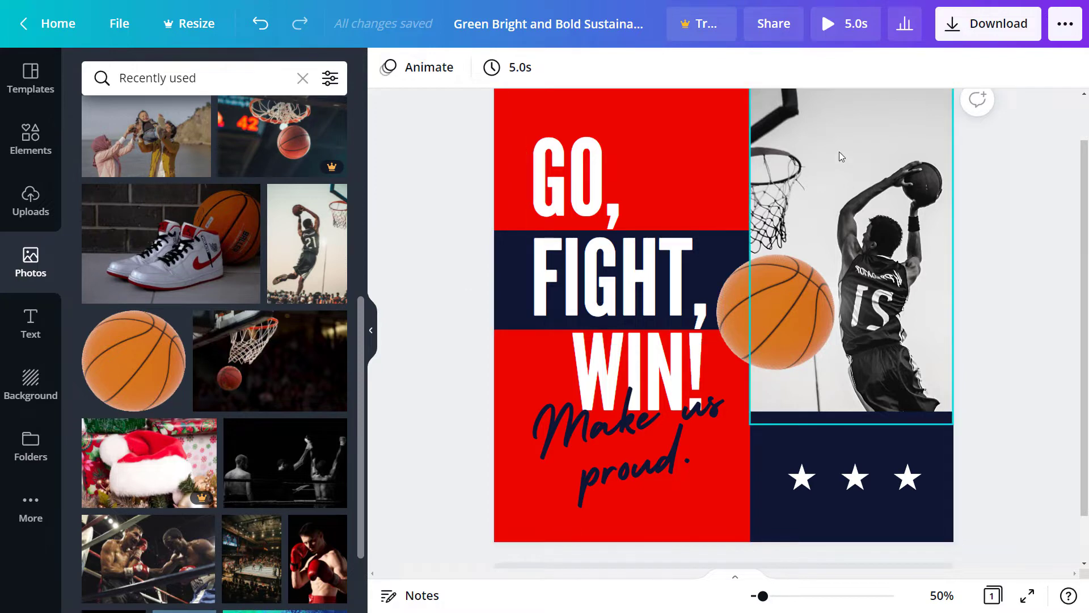
- Shift WIN! left under FIGHT, and move the Make us proud script up and left over it
left_click(621, 425)
left_click(621, 351)
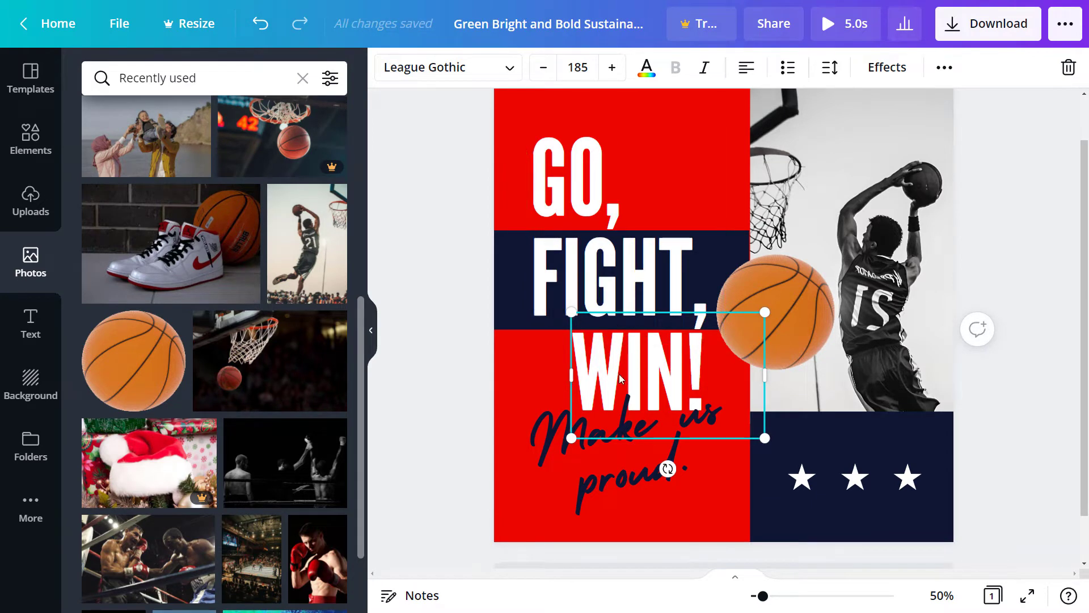
left_click_drag(605, 371, 571, 370)
left_click(591, 489)
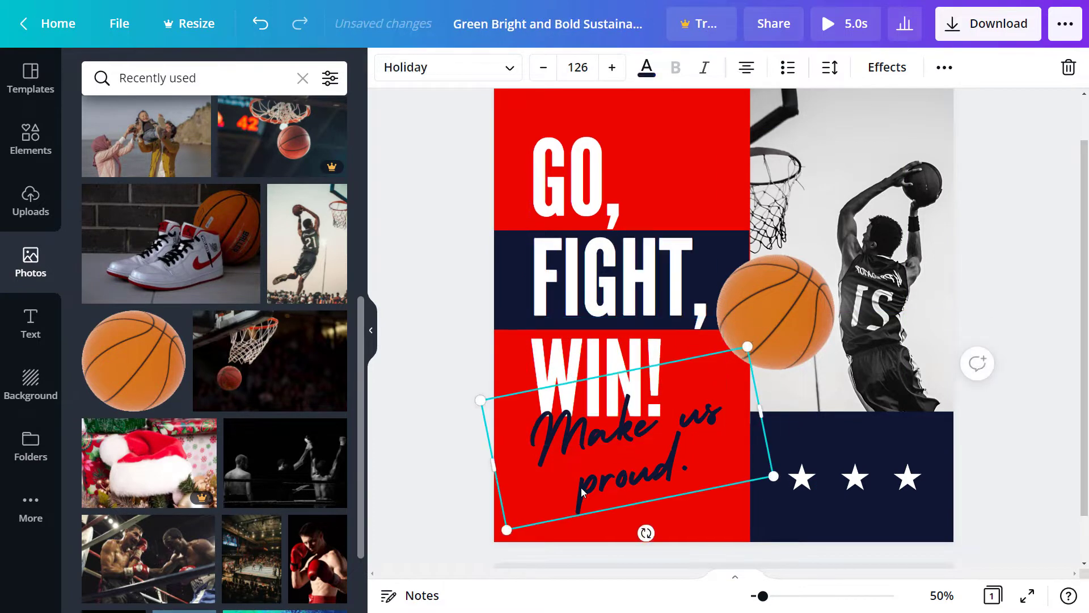
left_click_drag(590, 490, 572, 479)
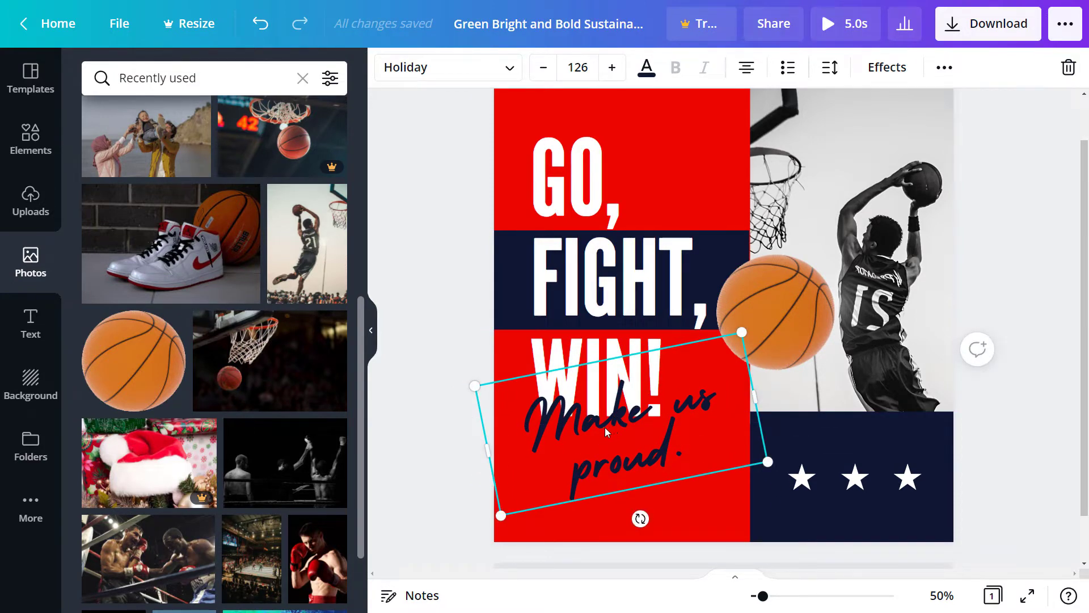
- Nudge Make us proud slightly down and right, and WIN! slightly right
left_click_drag(605, 431, 613, 451)
left_click(591, 363)
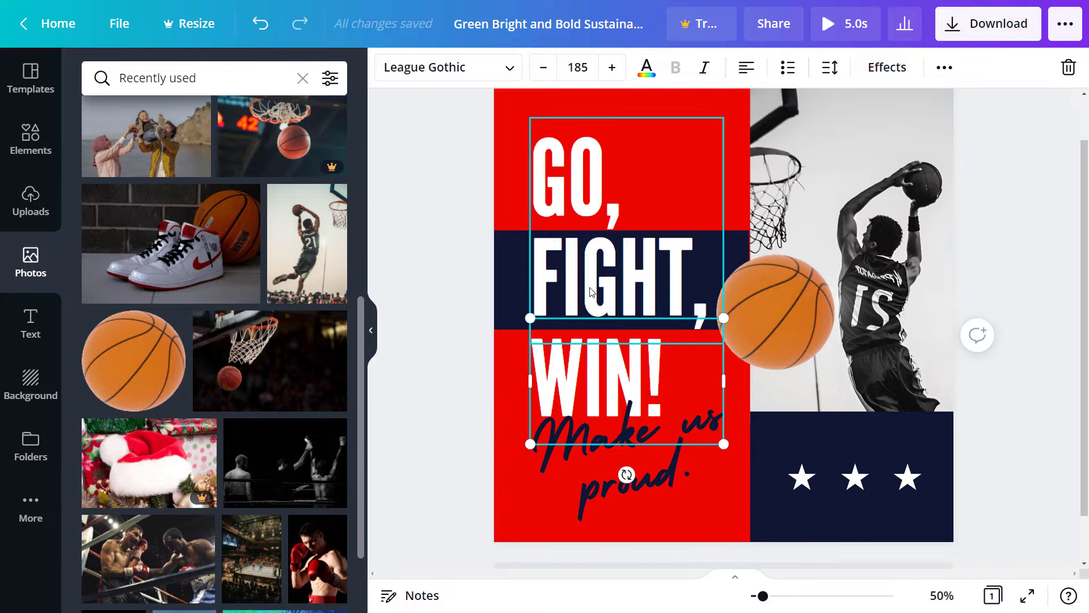
left_click_drag(593, 368, 619, 369)
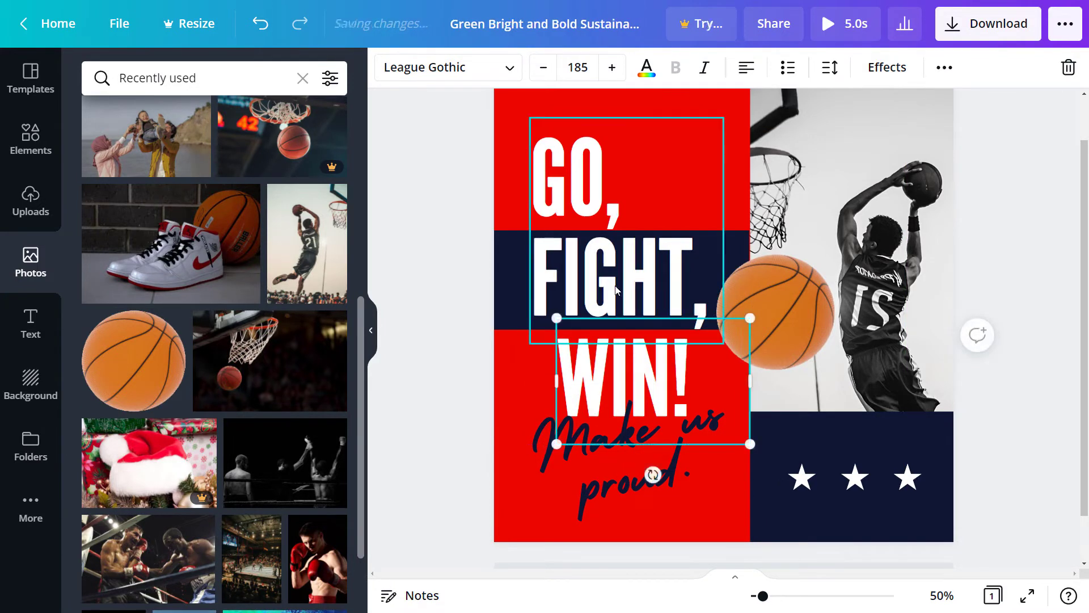
left_click(437, 280)
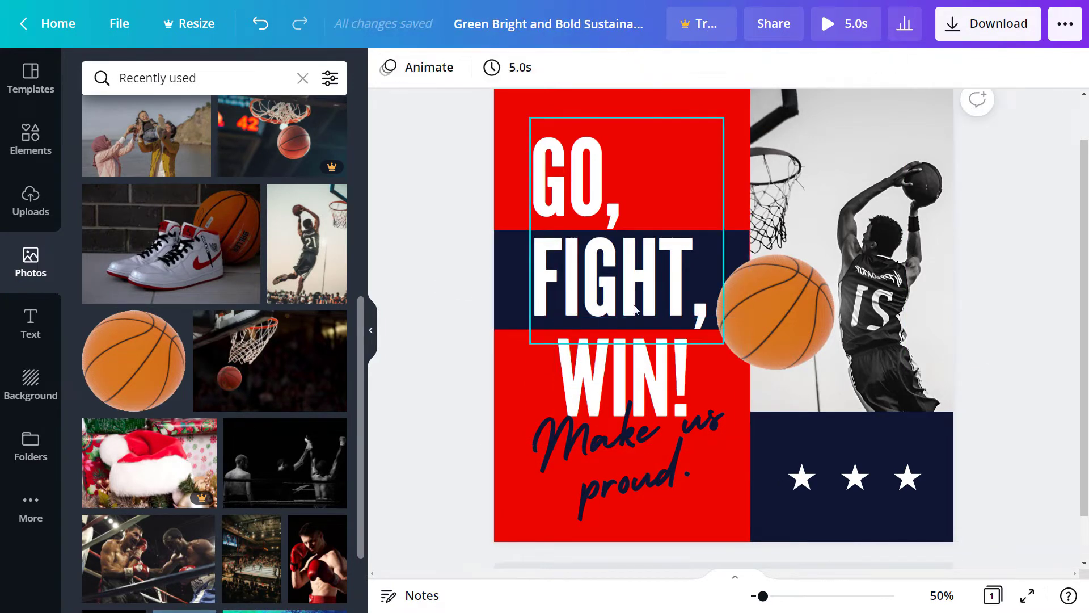
- Left-align WIN! with the GO, FIGHT, text above it
left_click(608, 361)
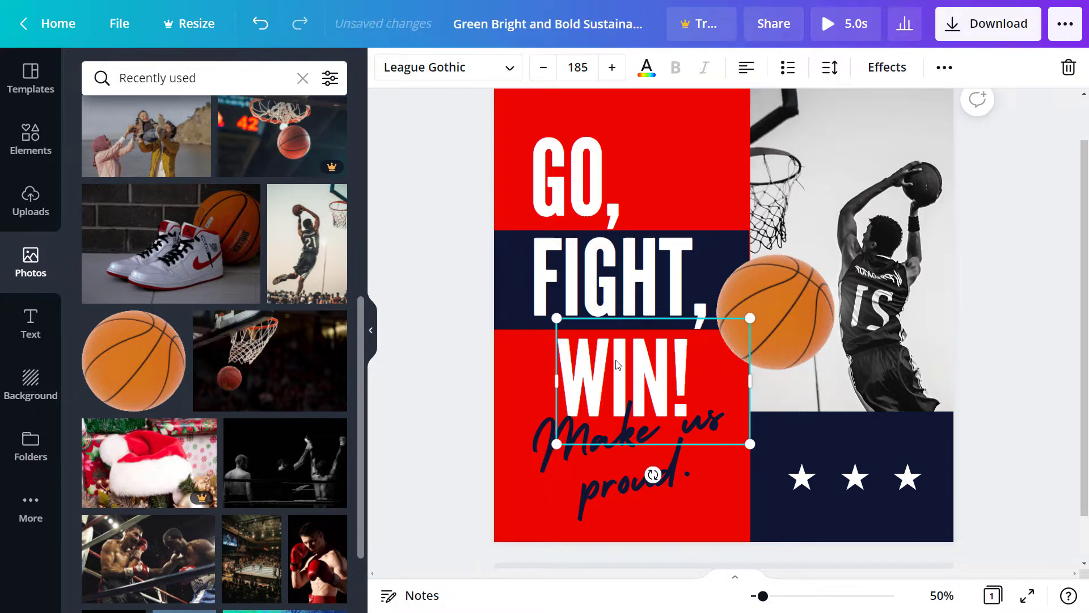
left_click(614, 289, "shift")
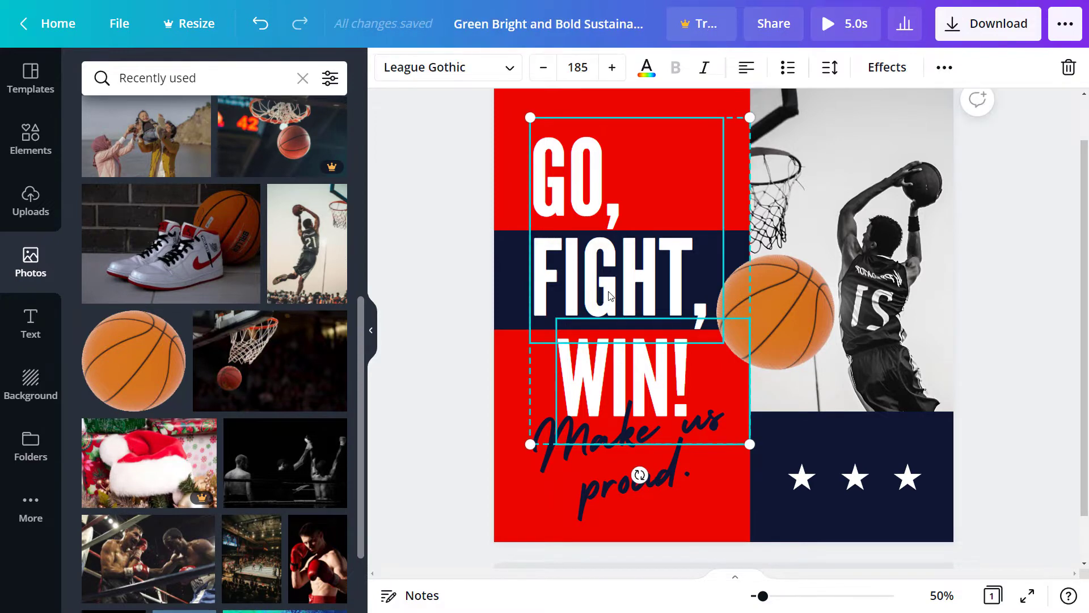
left_click(945, 68)
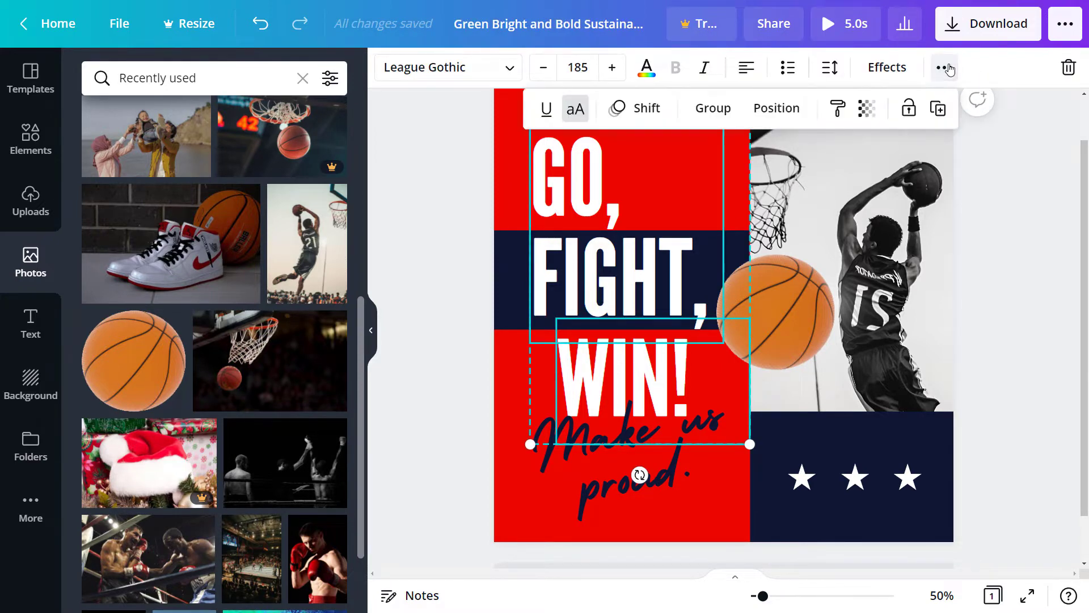
left_click(779, 116)
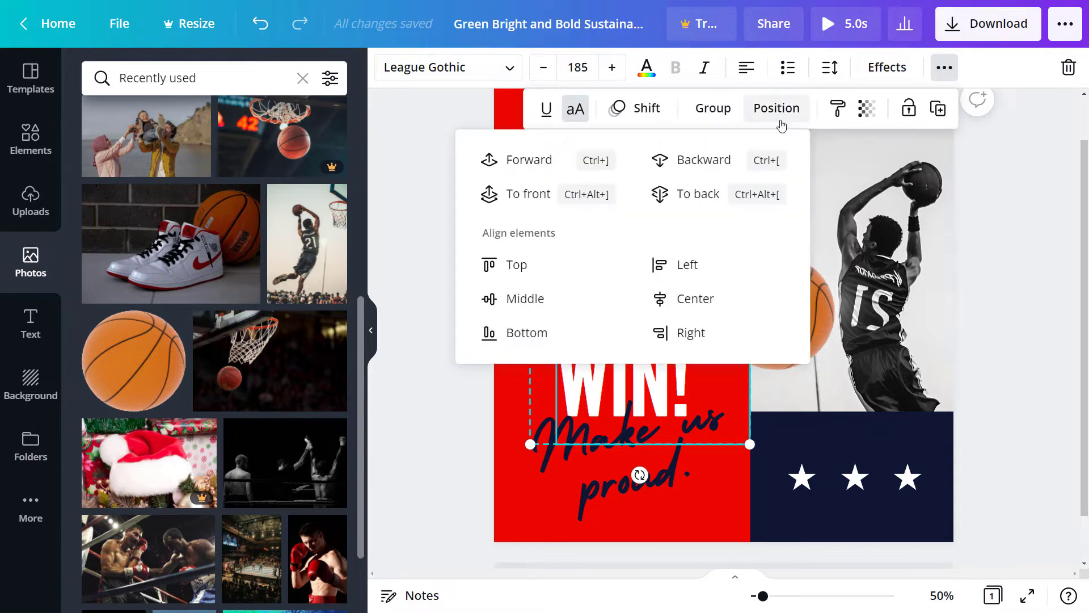
left_click(687, 266)
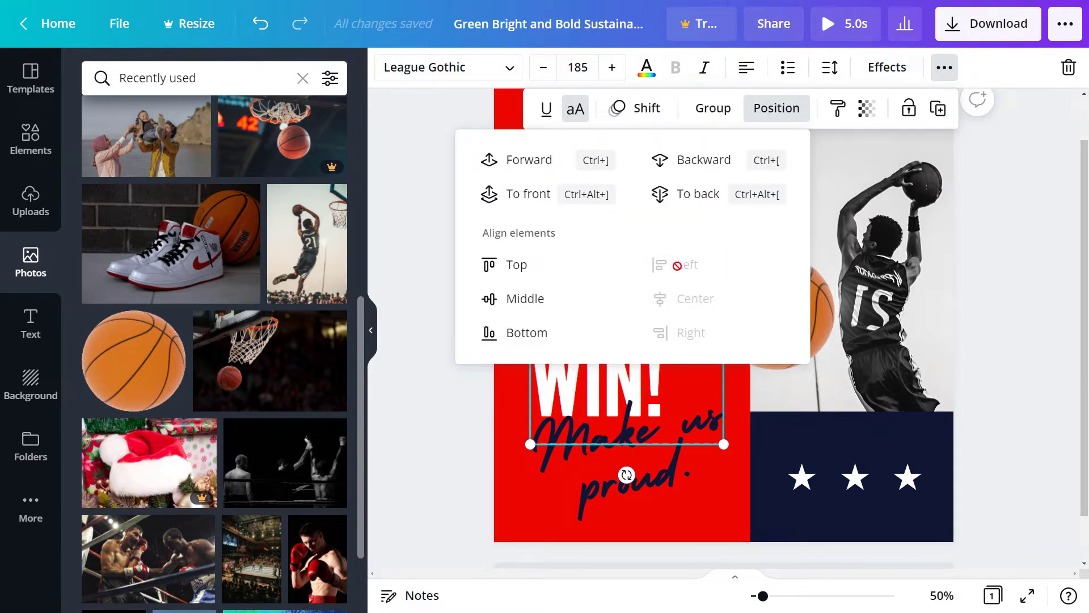
left_click(399, 211)
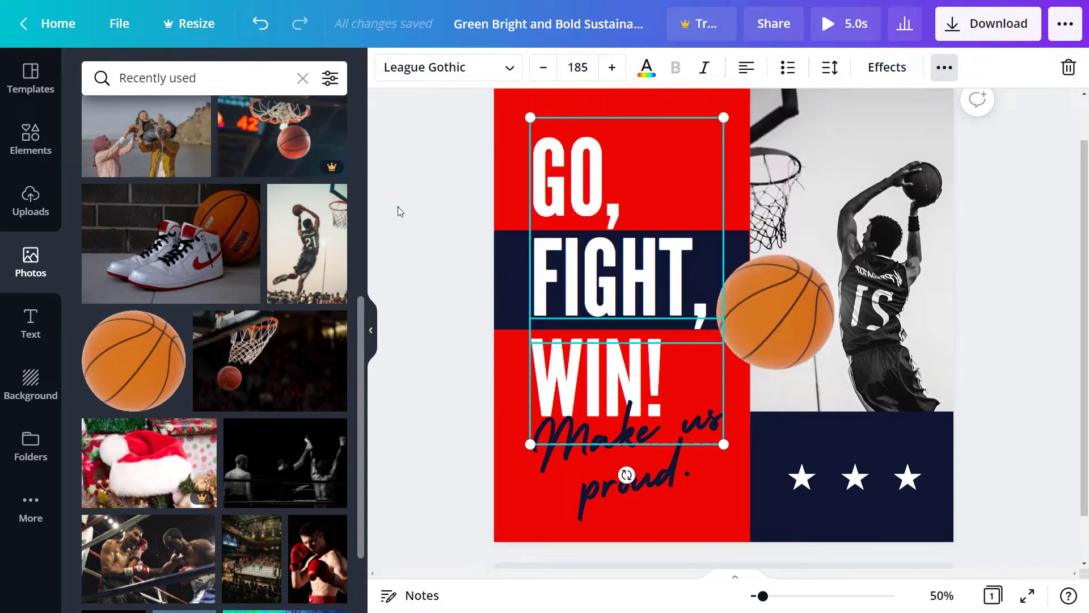
- Align the GO, FIGHT, text box flush to the poster's left edge
left_click(479, 272)
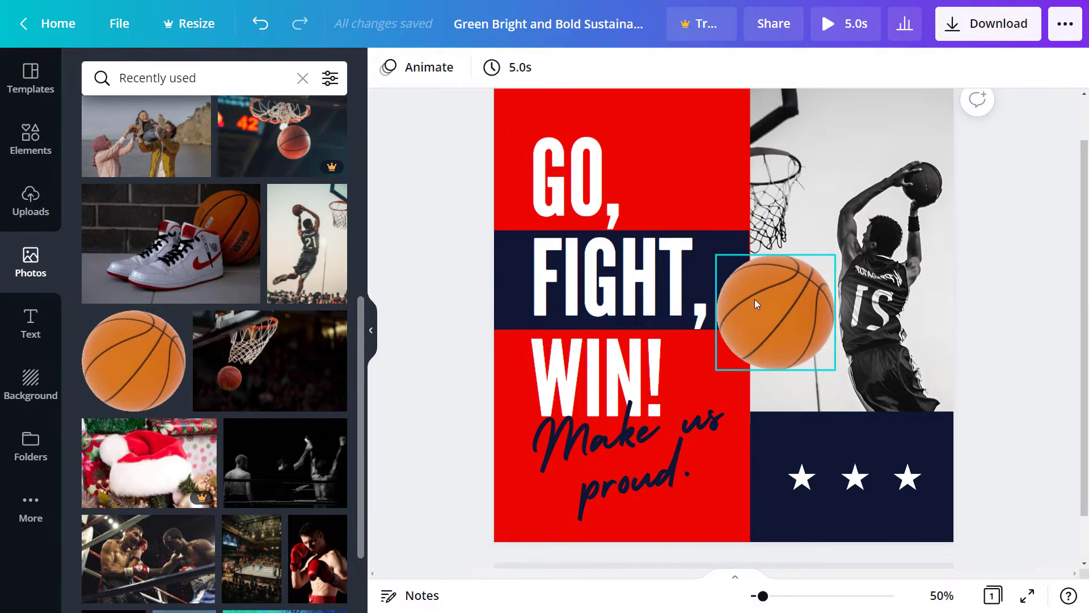
left_click(611, 291)
left_click(945, 67)
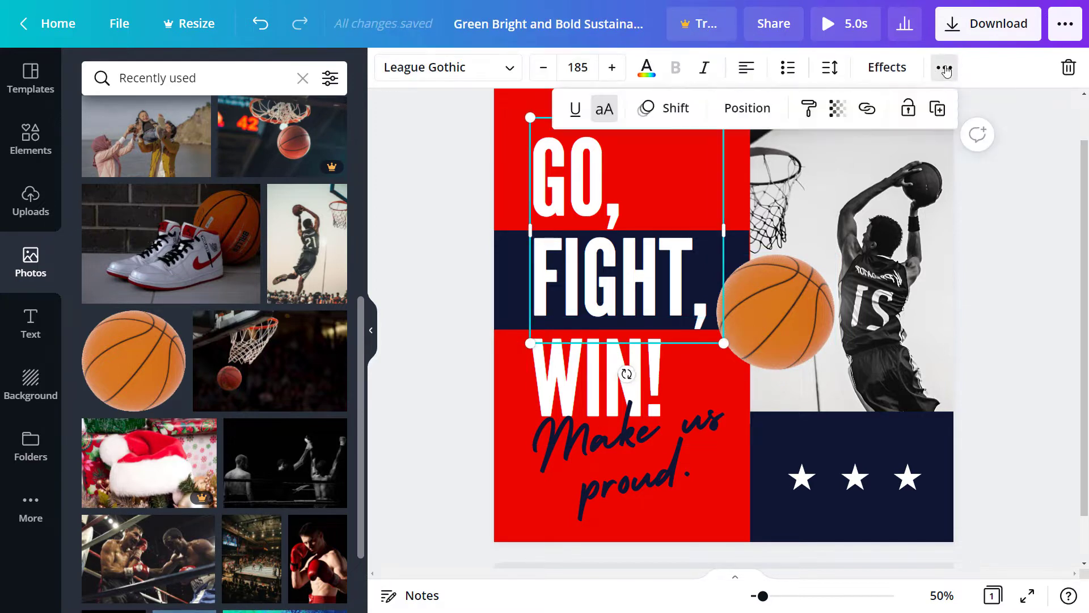
left_click(765, 109)
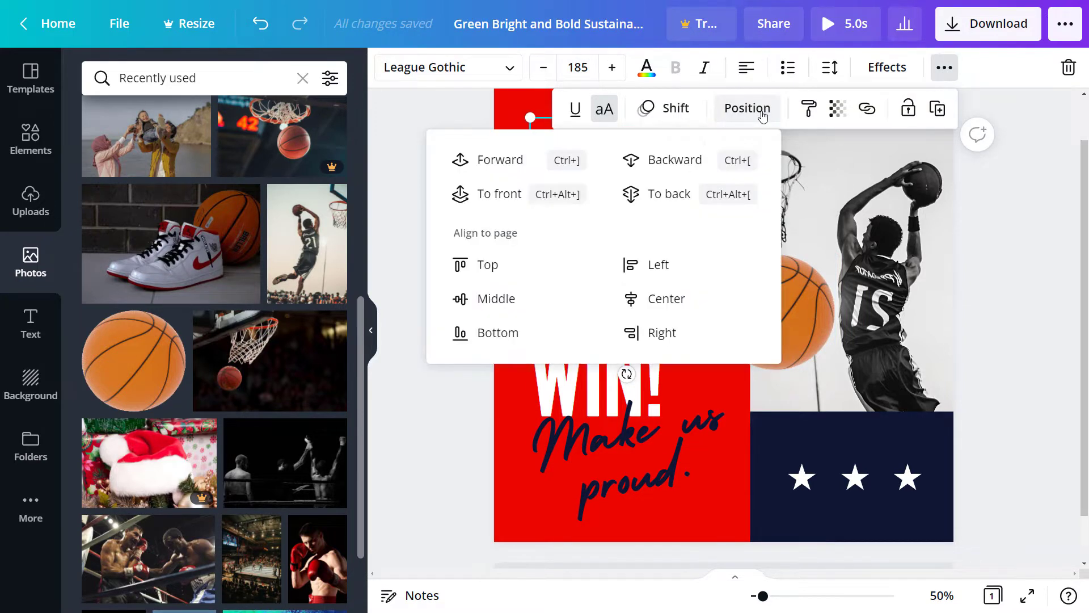
left_click(664, 268)
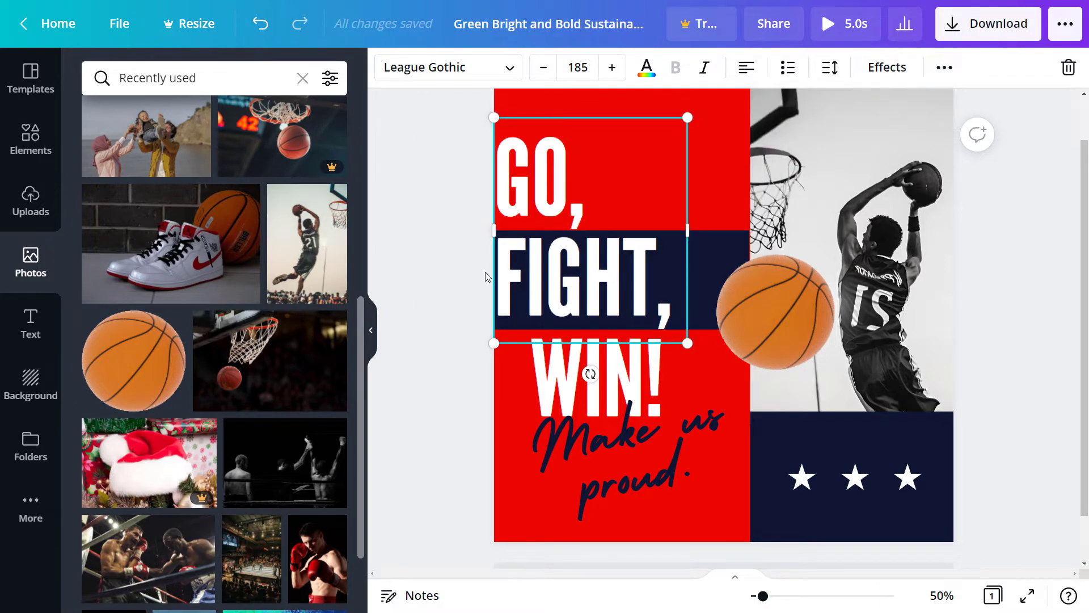
left_click(451, 301)
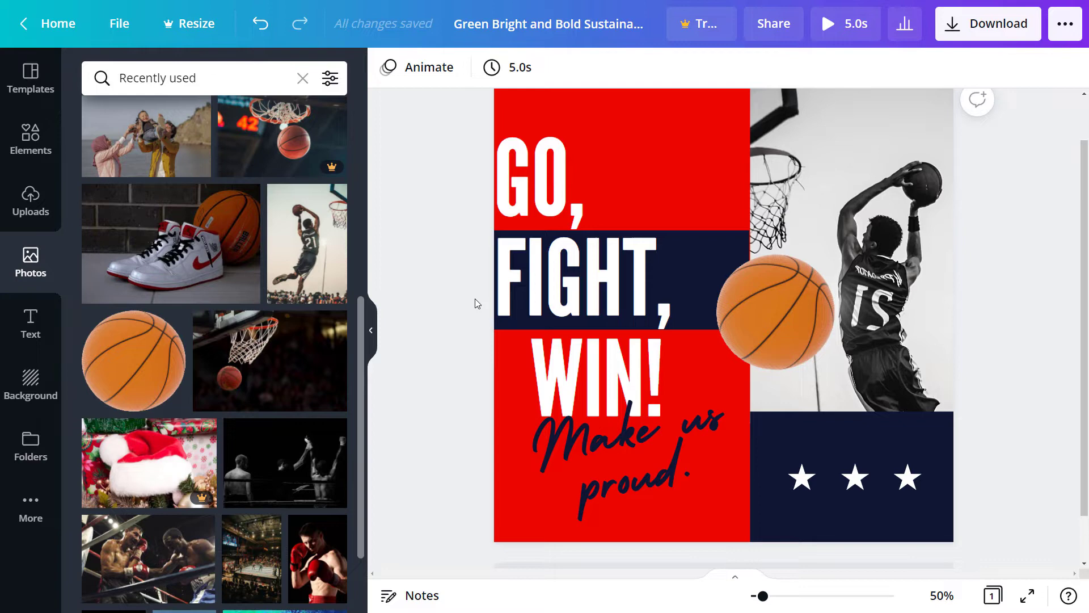
- Drag GO, FIGHT, right until it lines up with WIN! below
left_click(569, 306)
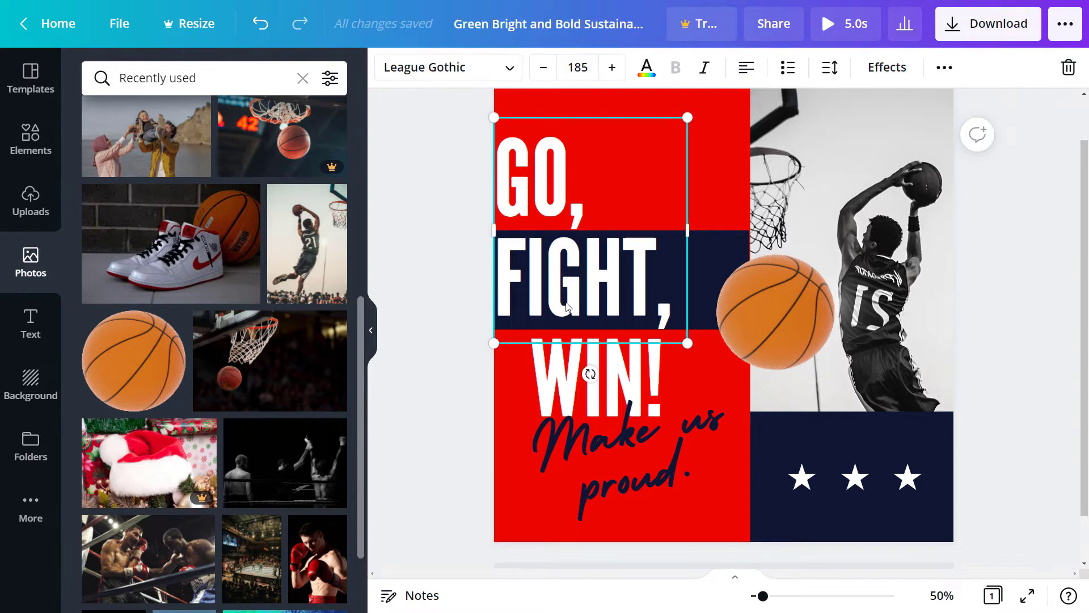
left_click_drag(567, 310, 602, 309)
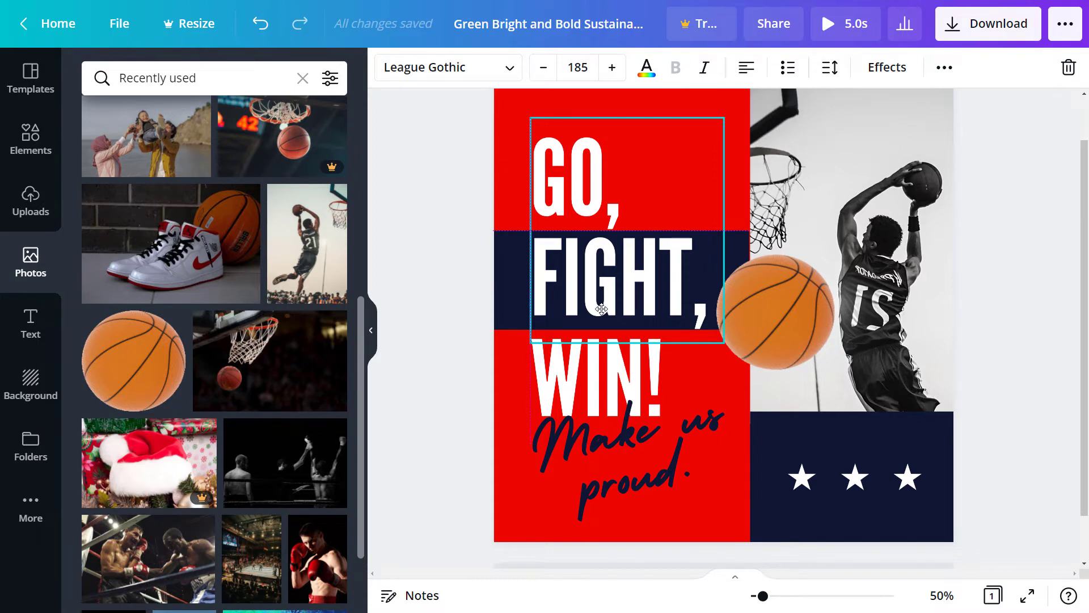
left_click(455, 261)
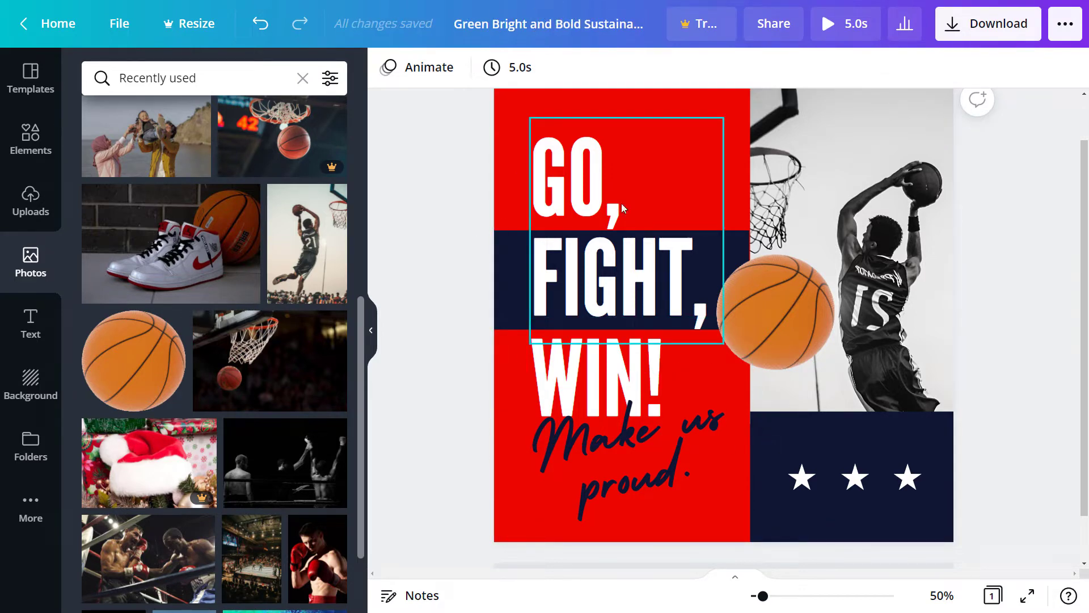
- Shrink the Make us proud script and place it on the basketball
left_click(778, 302)
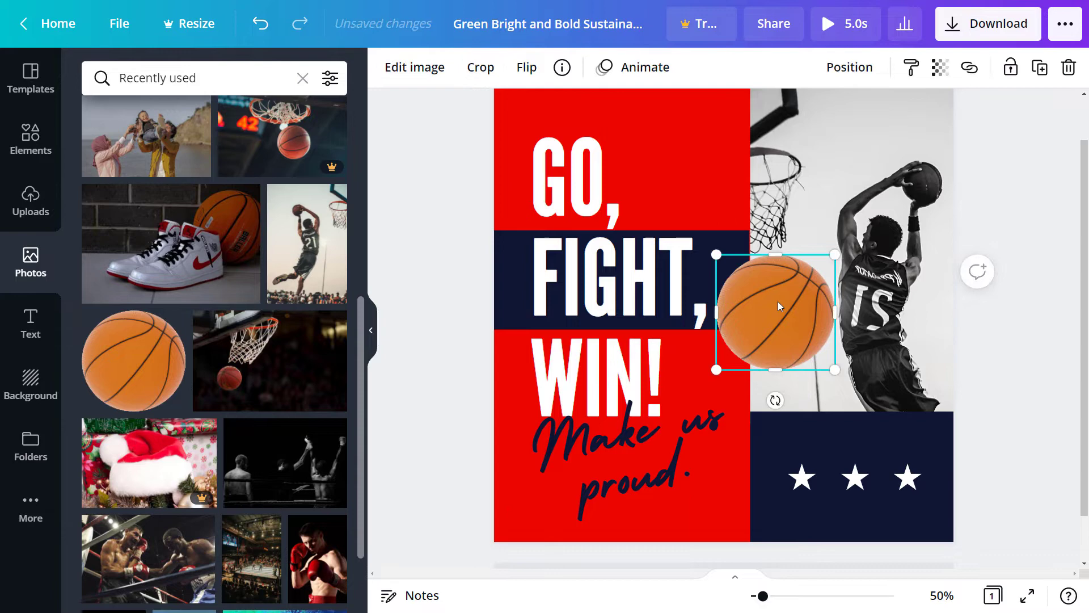
left_click(669, 470)
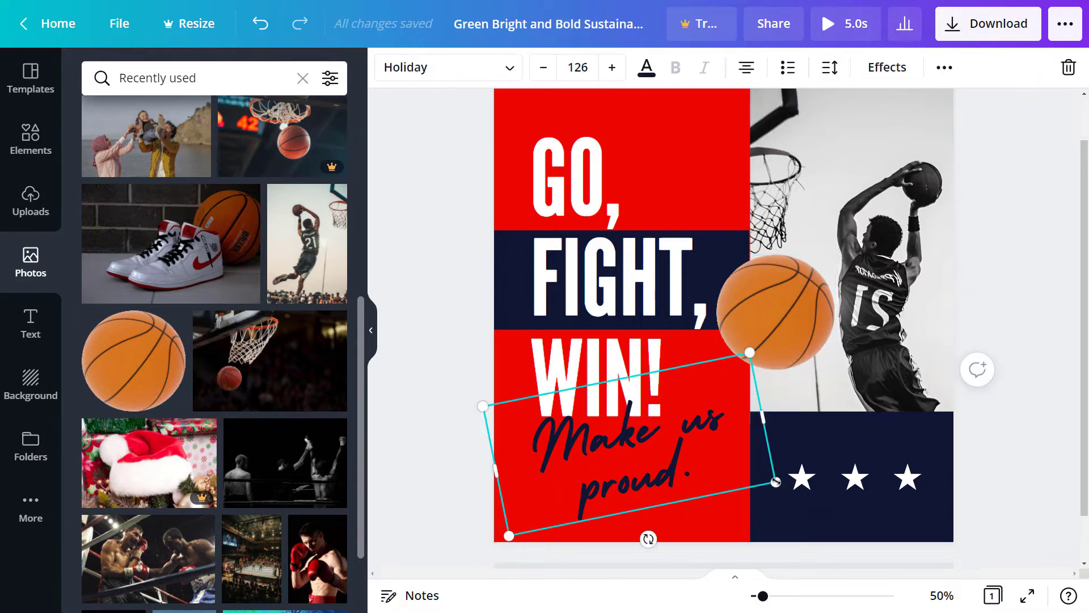
left_click_drag(775, 482, 766, 283)
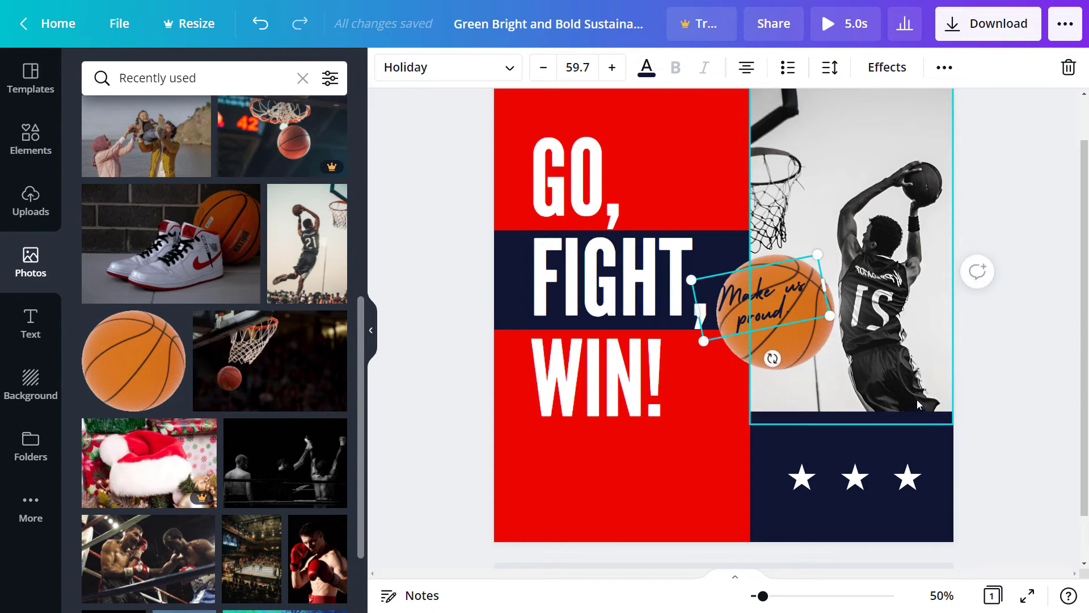
- Align the script and basketball to each other's center and middle
left_click(768, 343, "shift")
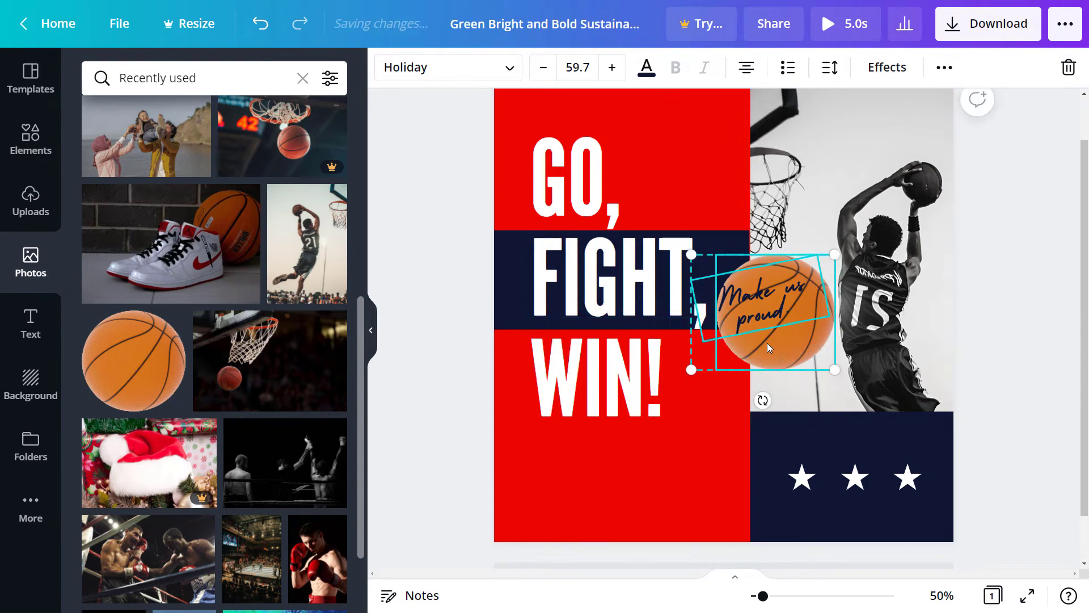
left_click(945, 68)
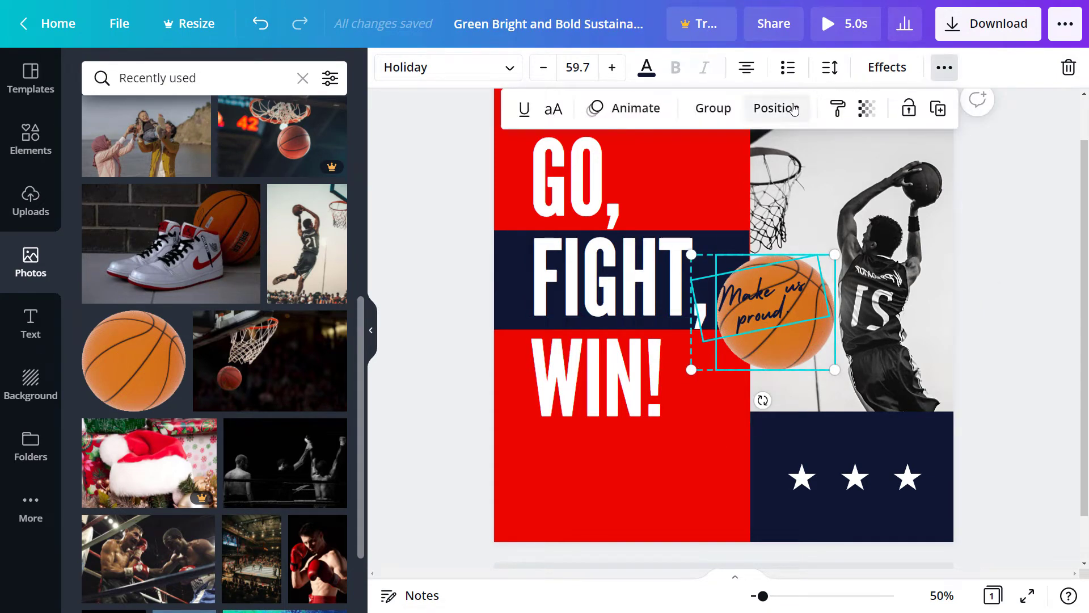
left_click(793, 109)
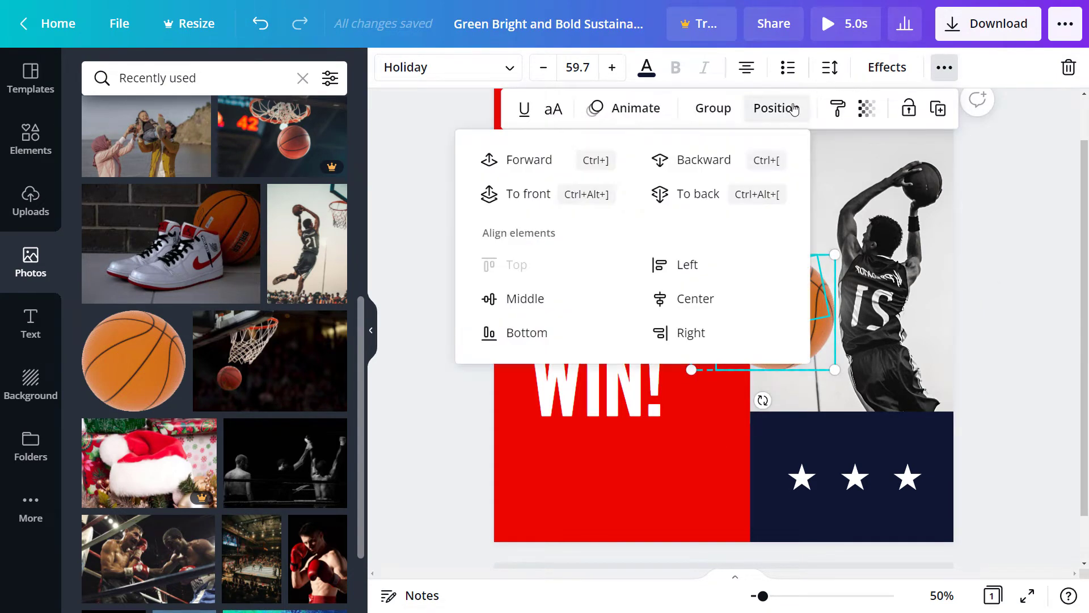
left_click(693, 304)
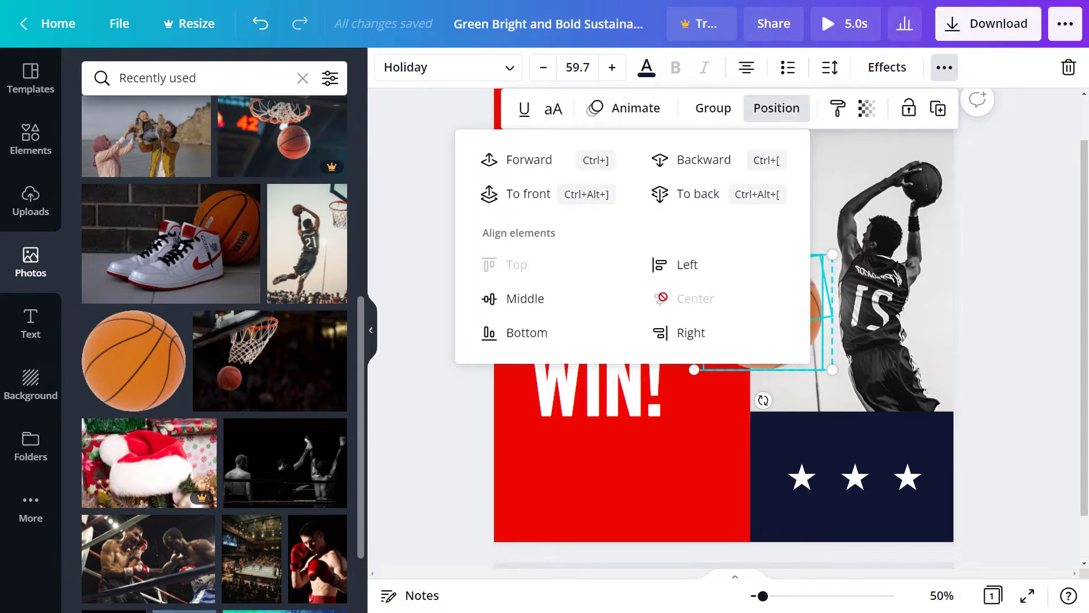
left_click(497, 298)
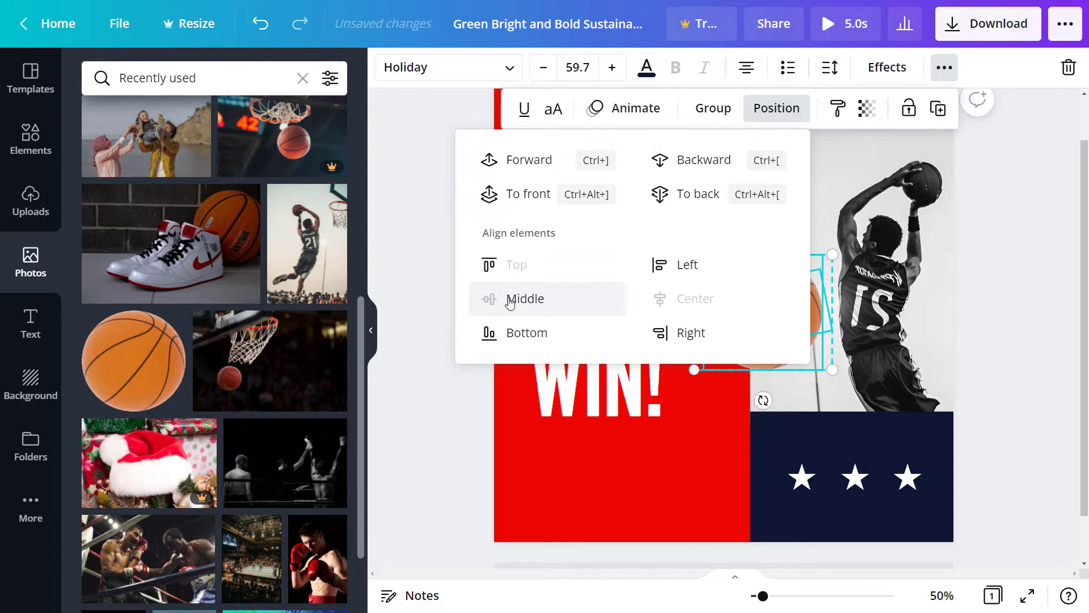
key("Escape")
key("Escape")
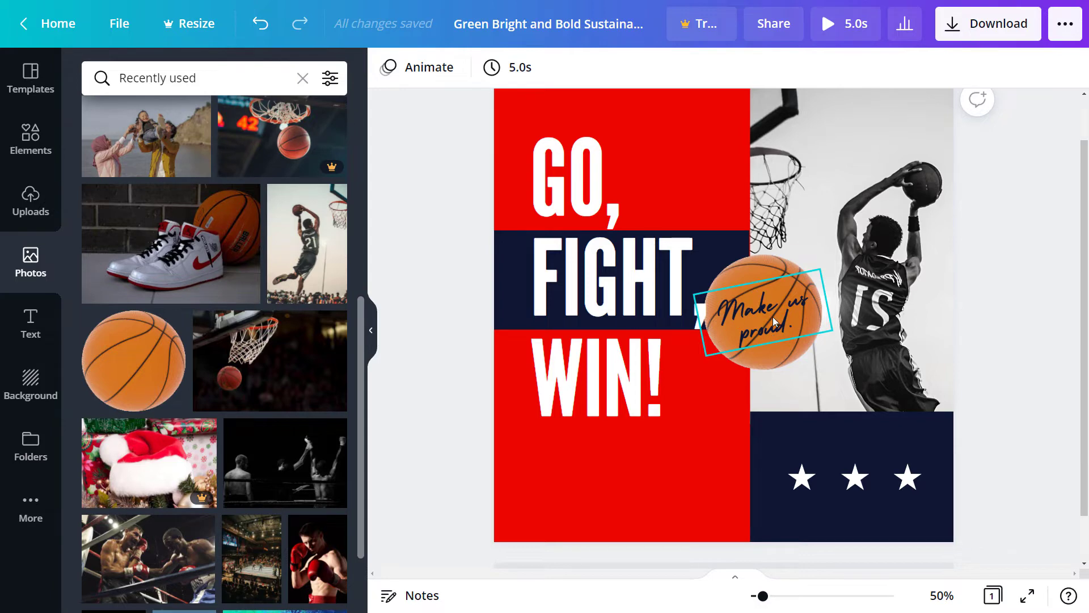
- Group the basketball with its Make us proud script
left_click(773, 317)
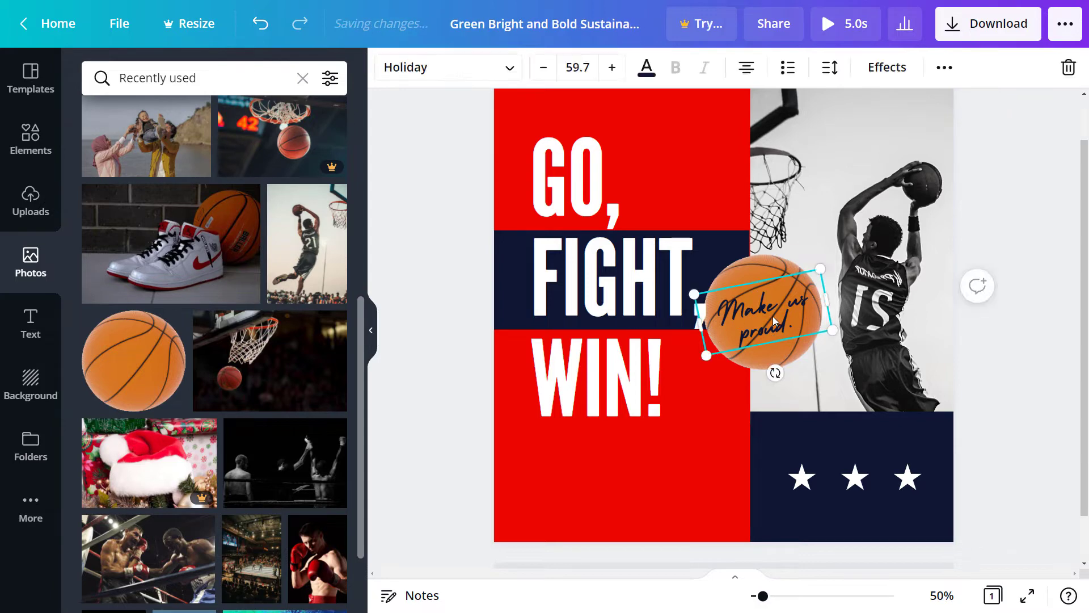
right_click(771, 264)
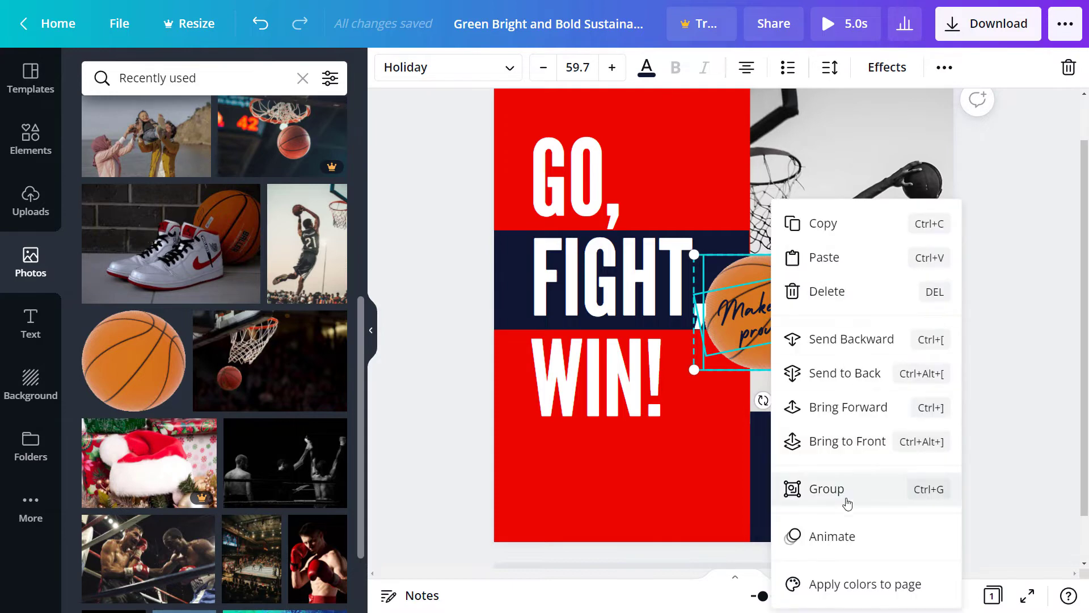
left_click(846, 496)
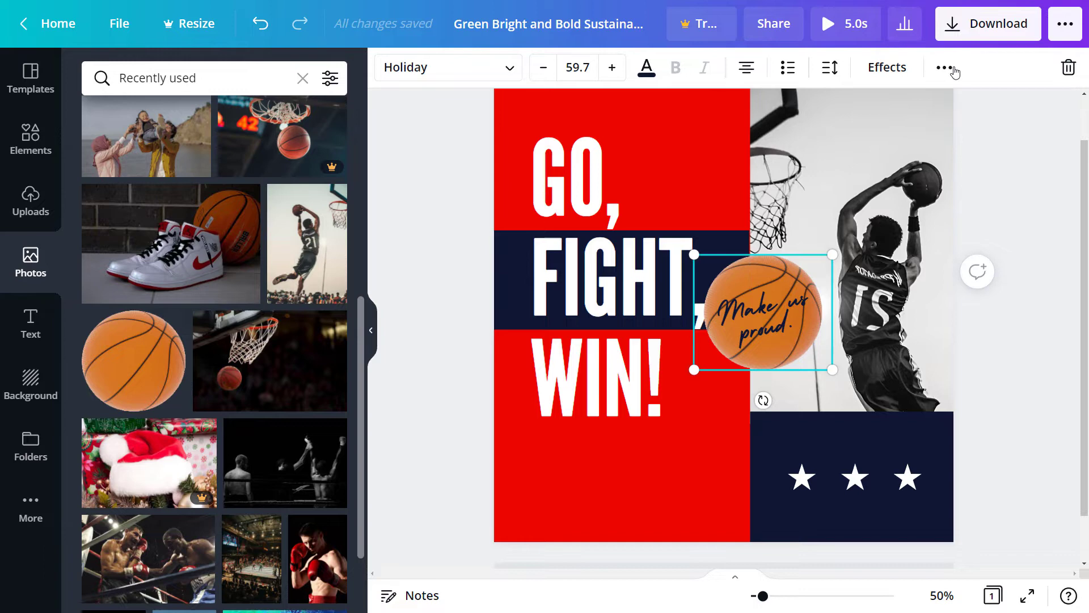
- Centre the ball group on the page both horizontally and vertically
left_click(945, 67)
left_click(947, 70)
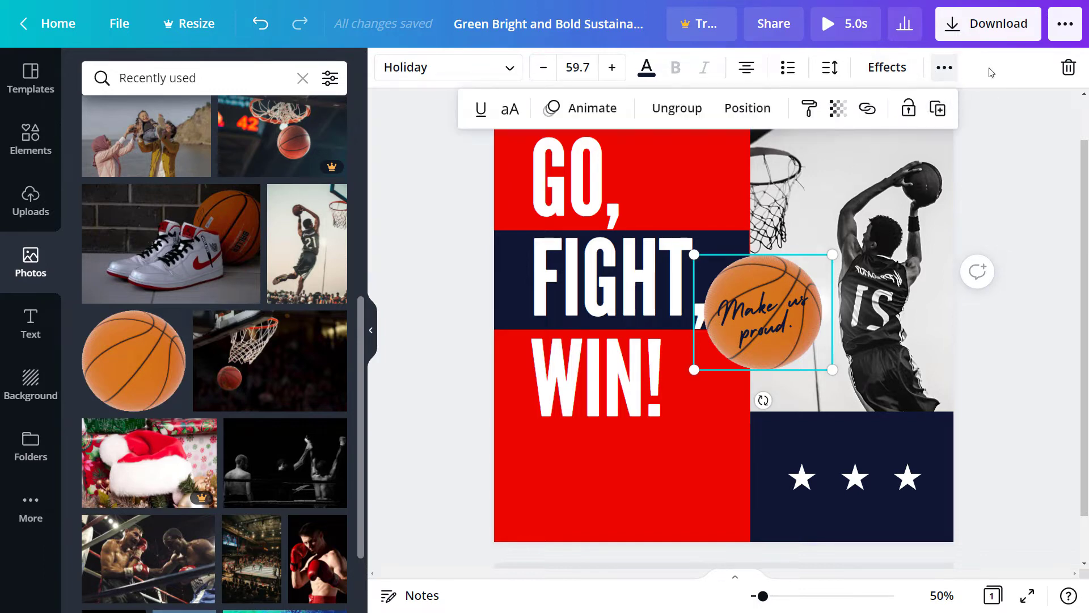
left_click(747, 109)
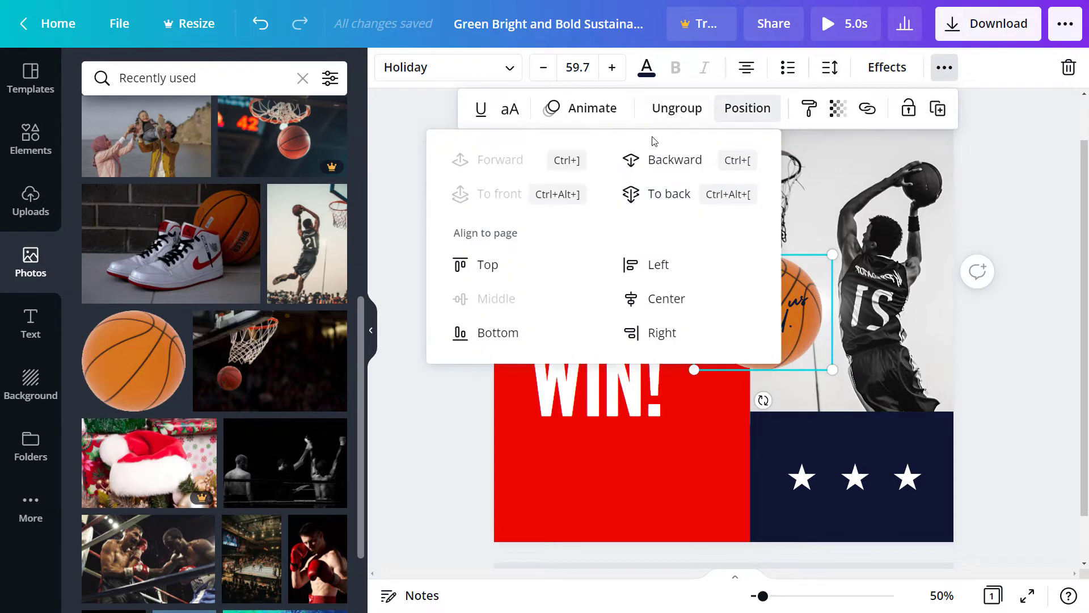
left_click(664, 305)
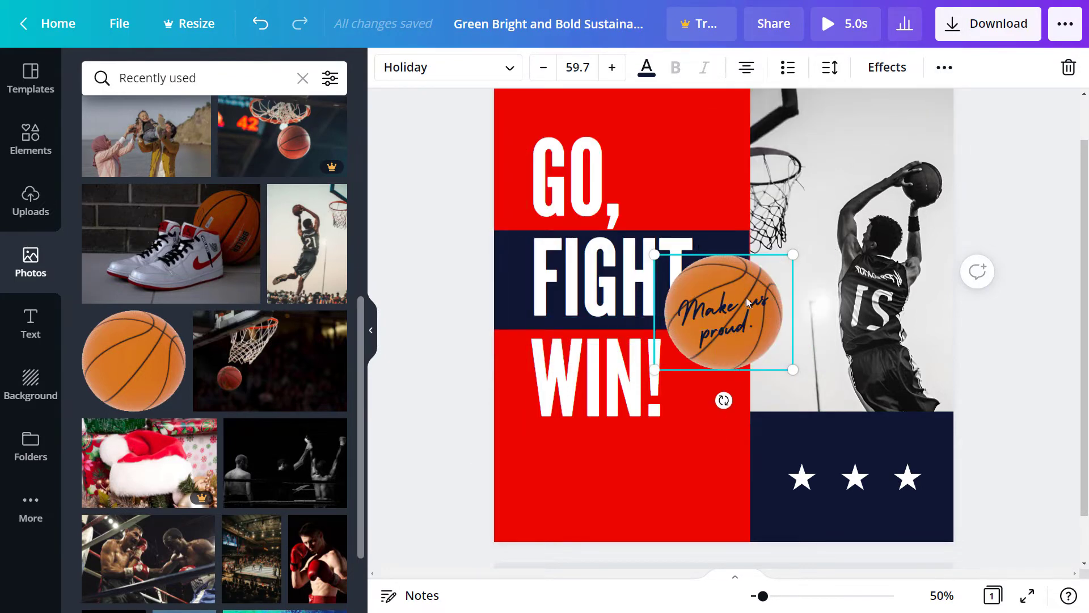
left_click_drag(751, 307, 826, 388)
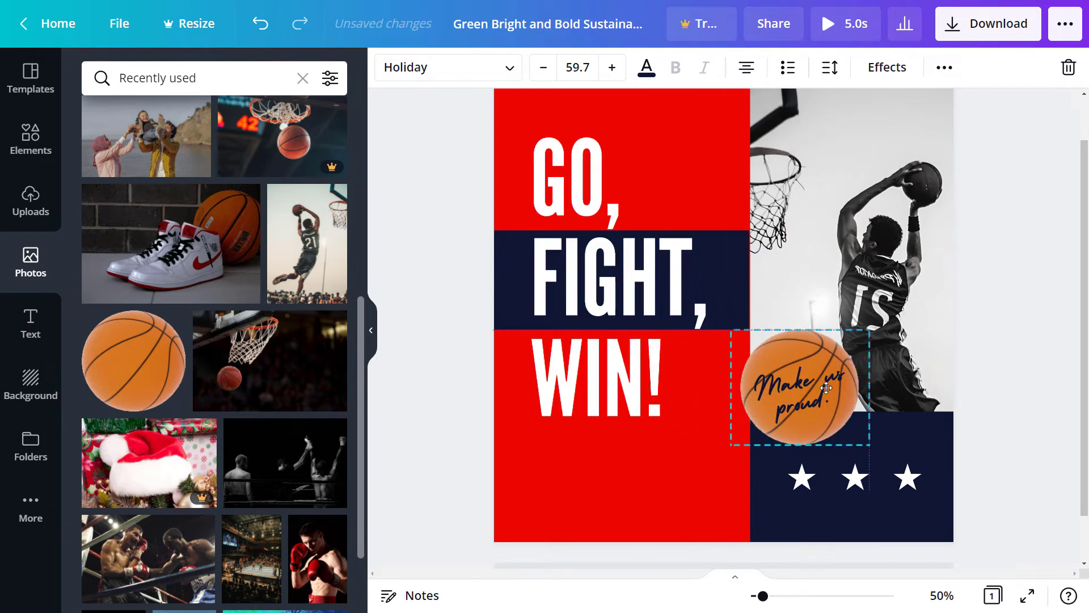
left_click(945, 68)
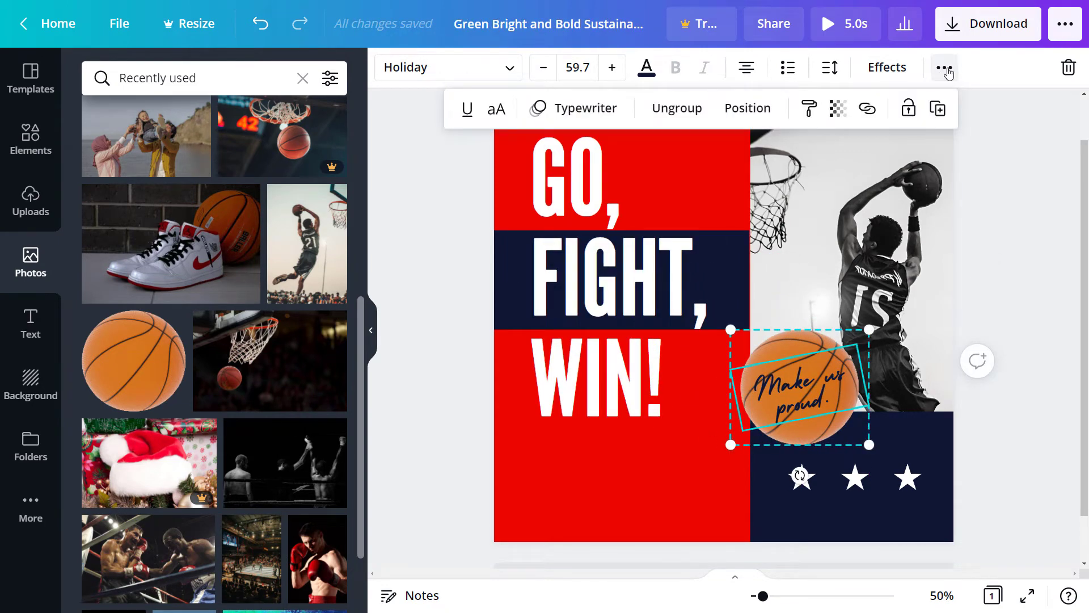
left_click(748, 108)
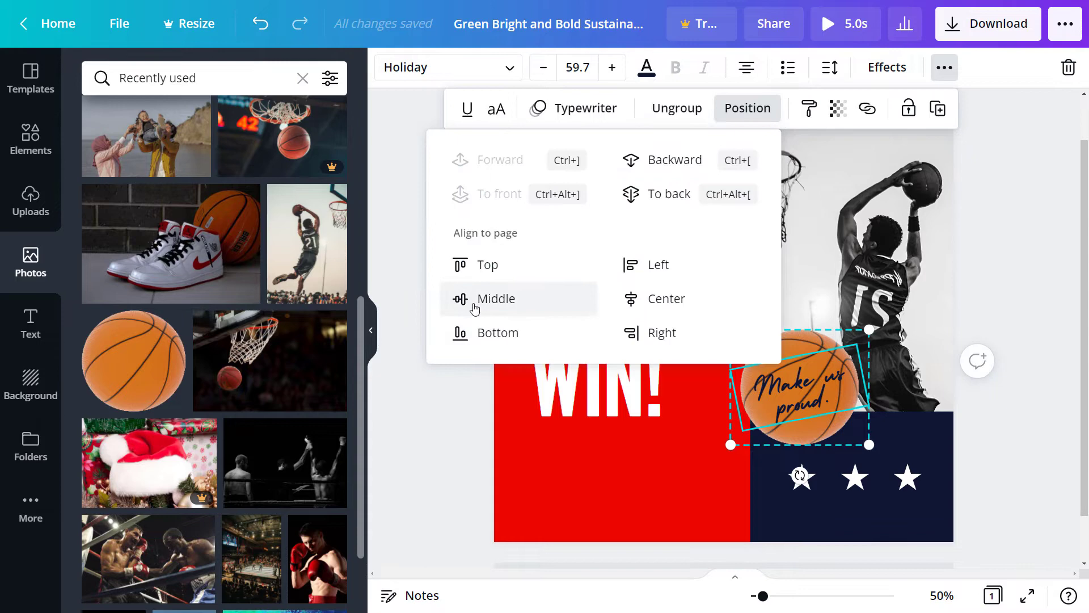
left_click(497, 299)
left_click(650, 297)
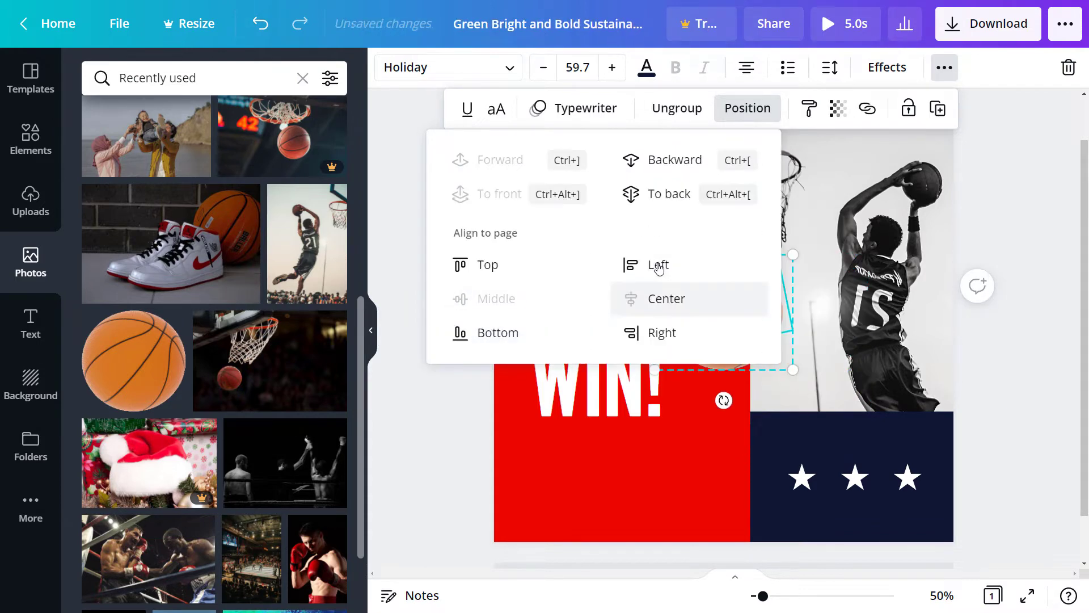
left_click(433, 407)
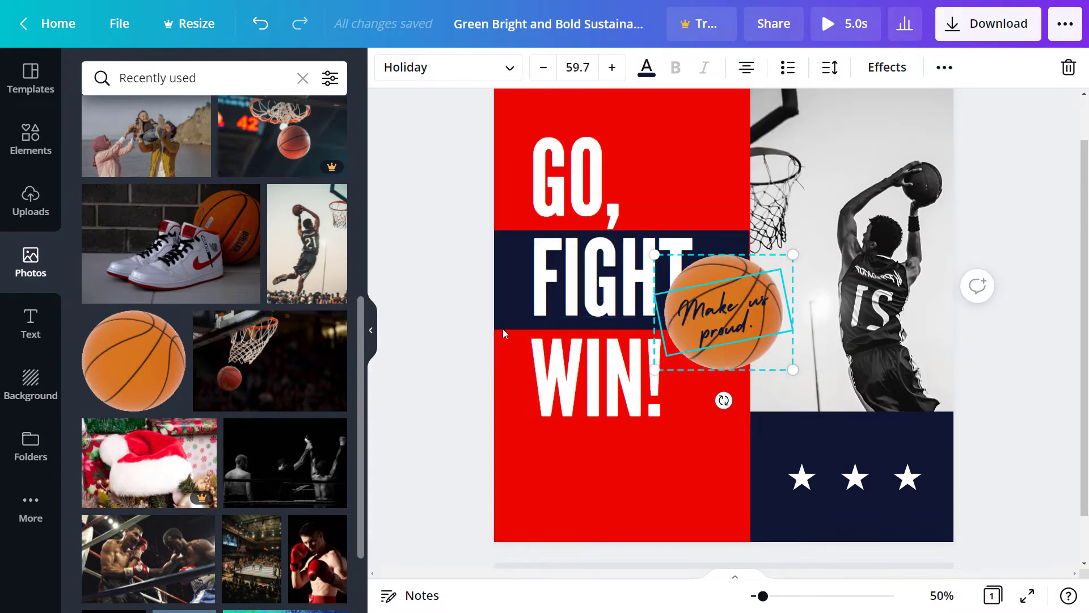
left_click(488, 318)
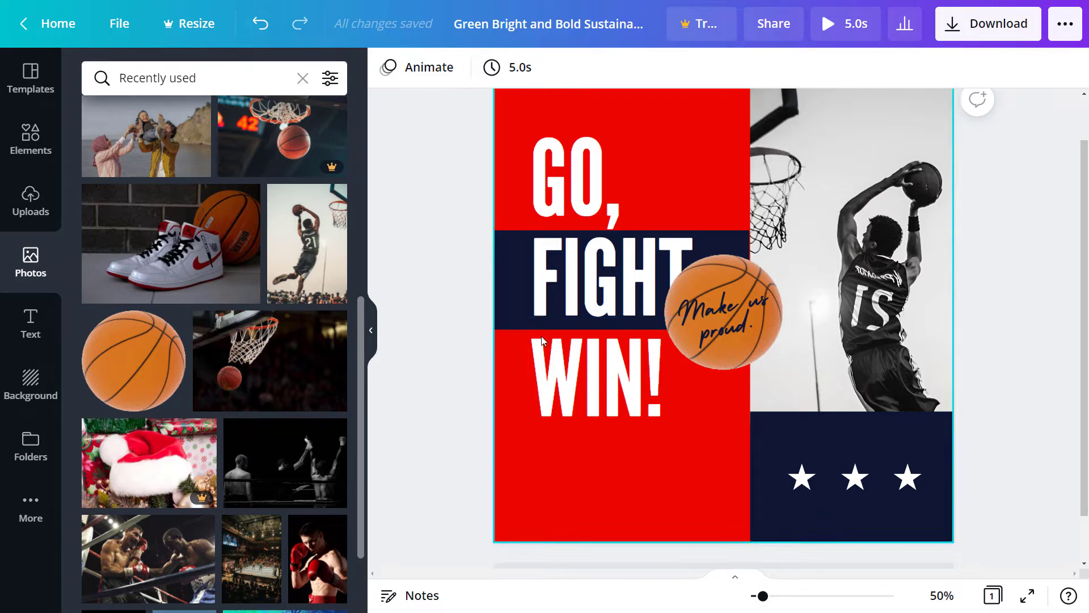
- Move the GO, FIGHT, WIN! headline a little to the left
left_click(606, 369)
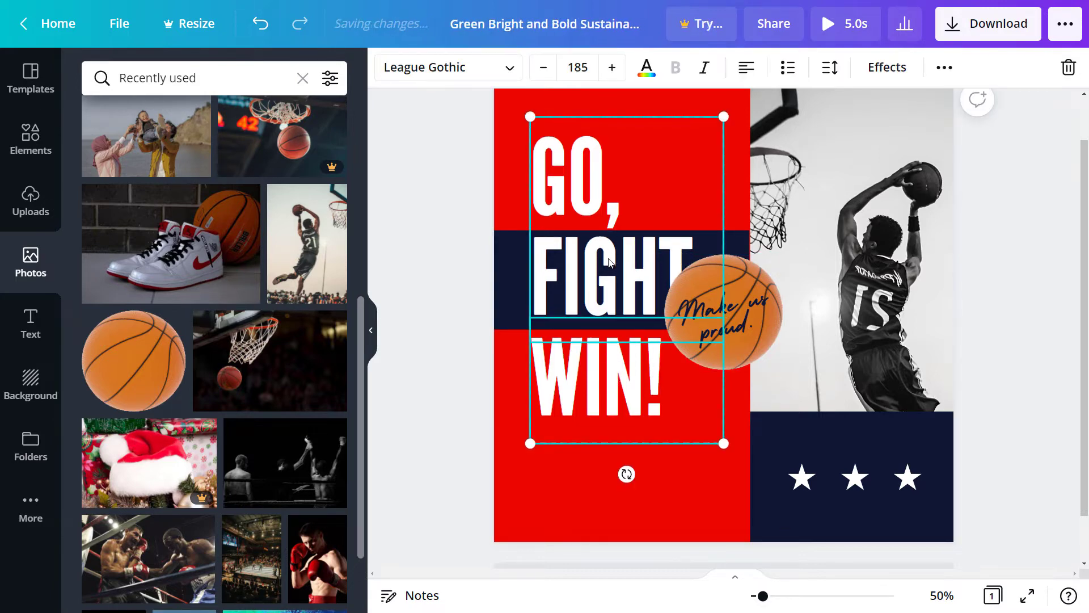
left_click_drag(610, 261, 586, 258)
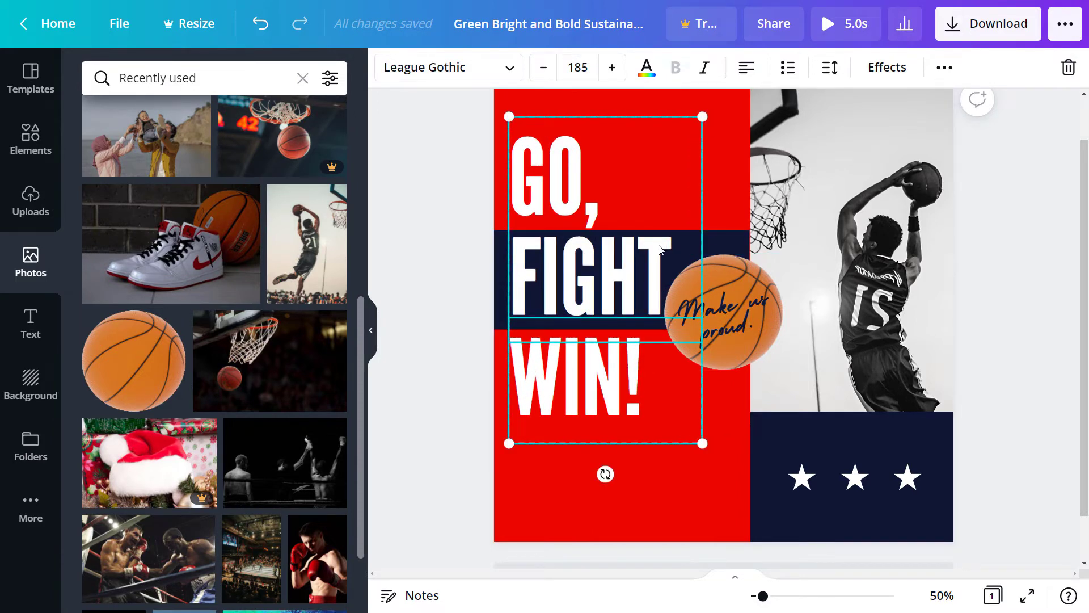
left_click_drag(663, 250, 668, 243)
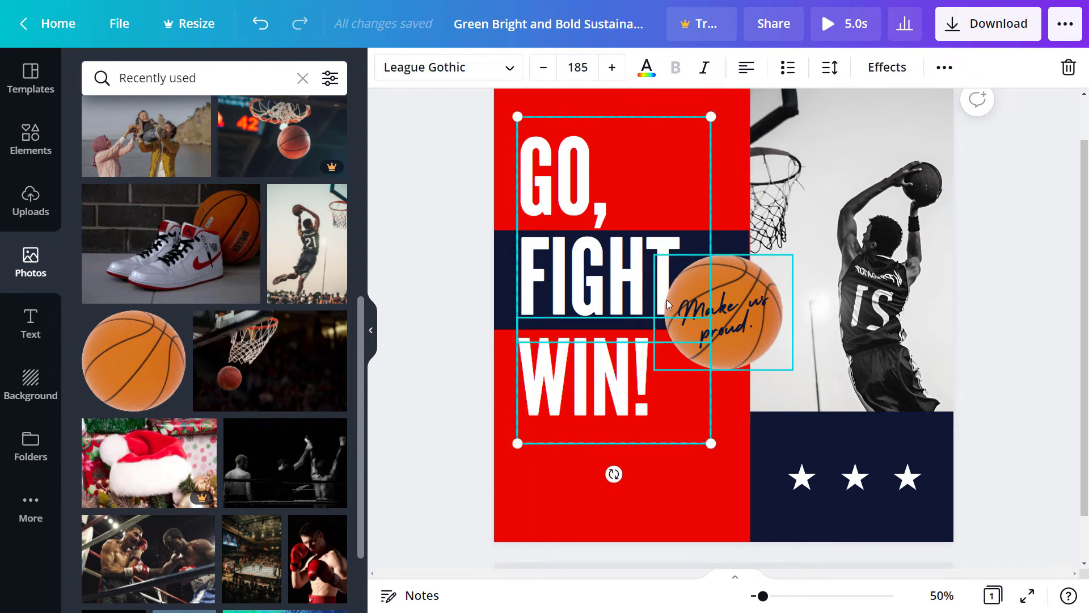
left_click(418, 336)
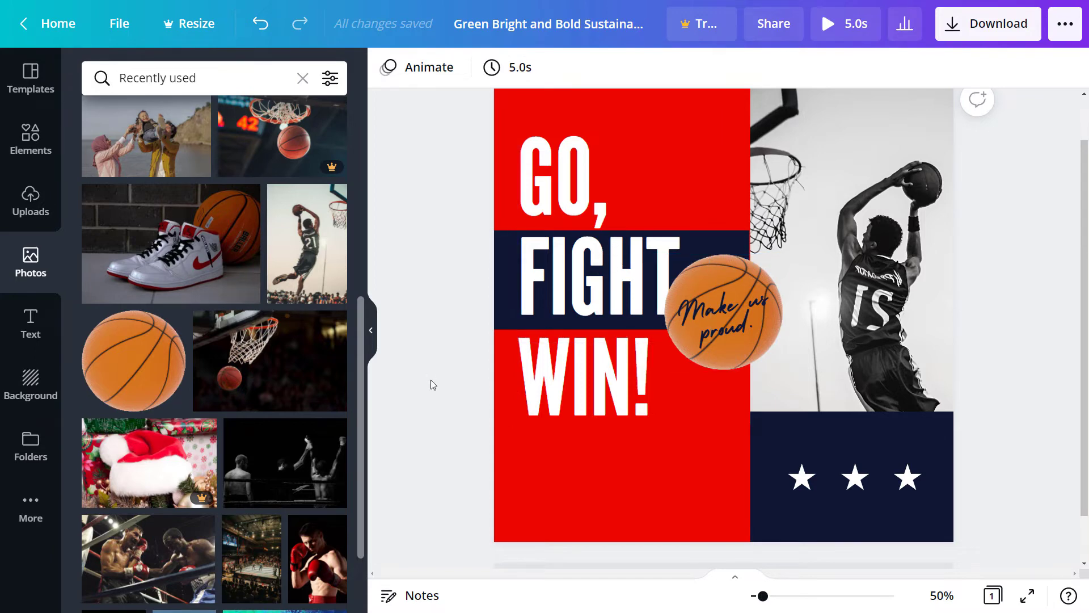
- Bring the GO, FIGHT and WIN! text in front of the basketball sticker
left_click(618, 323)
key("Escape")
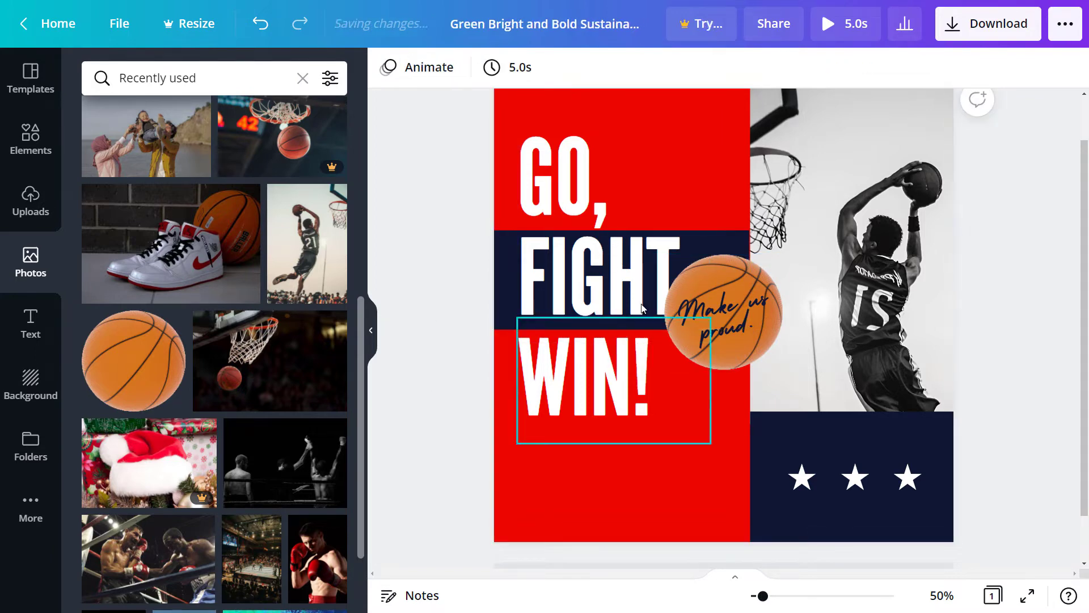
left_click(619, 283)
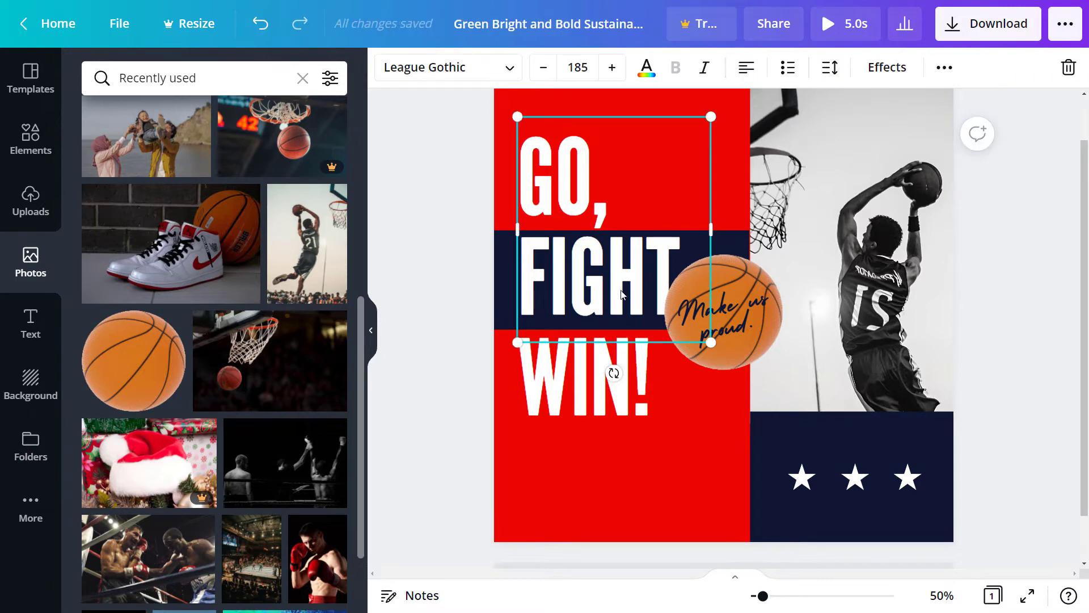
left_click(626, 391, "shift")
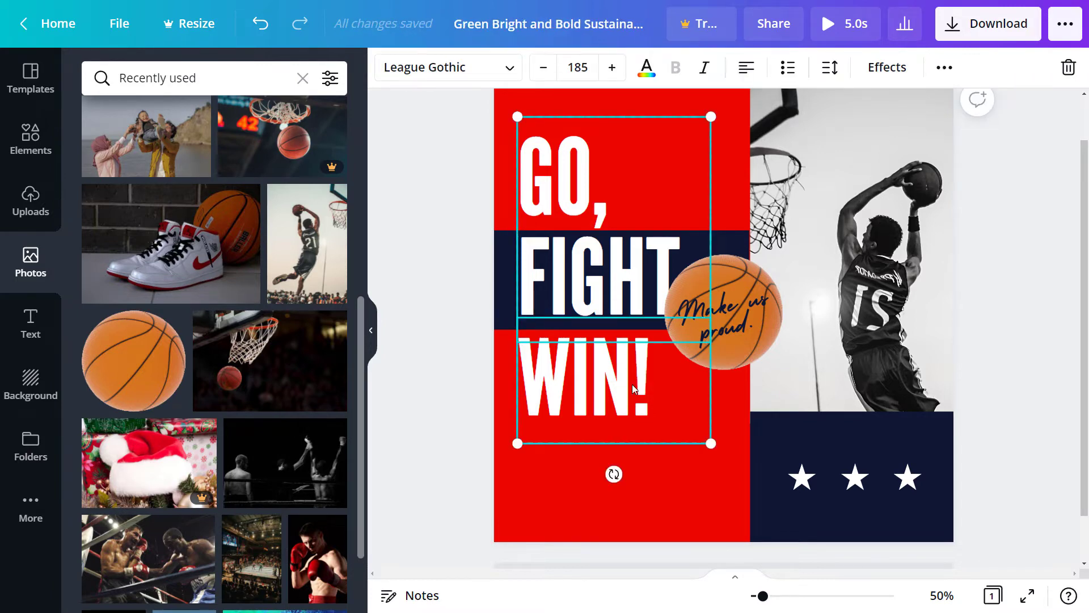
left_click(945, 68)
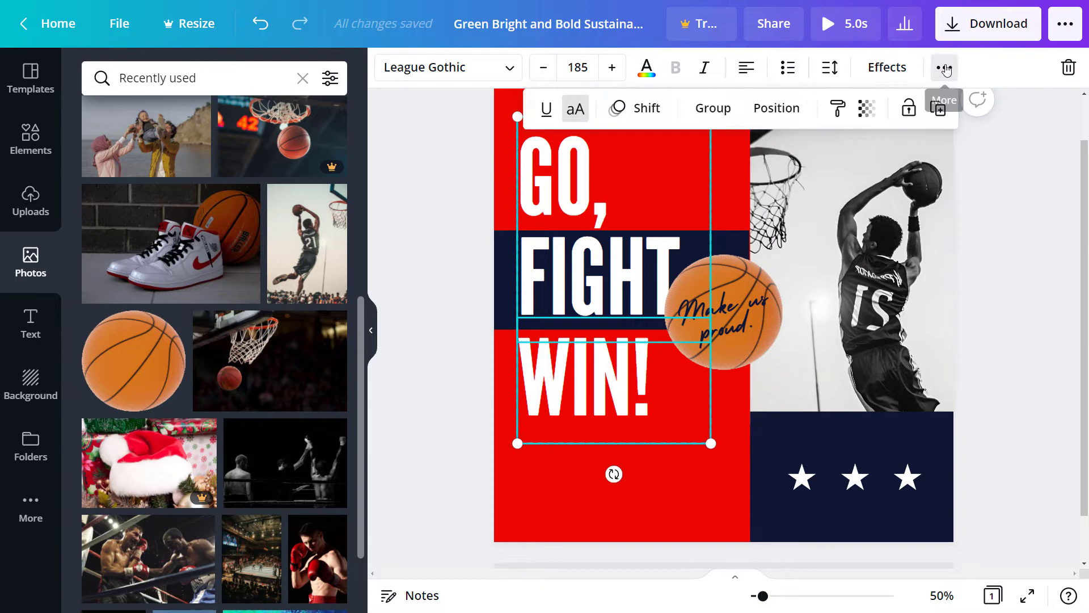
left_click(788, 110)
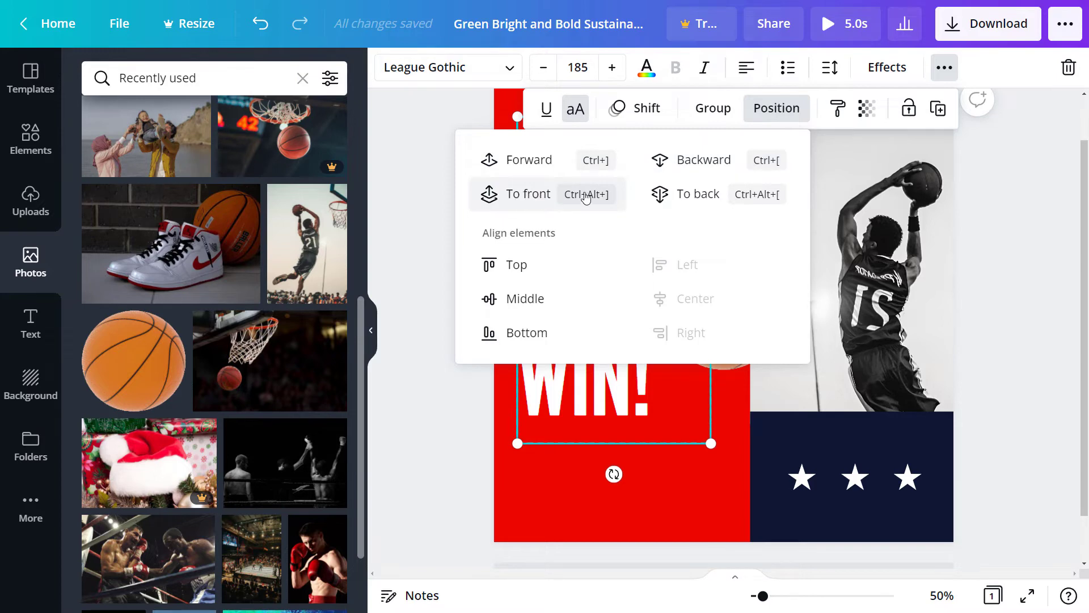
left_click(515, 195)
left_click(433, 203)
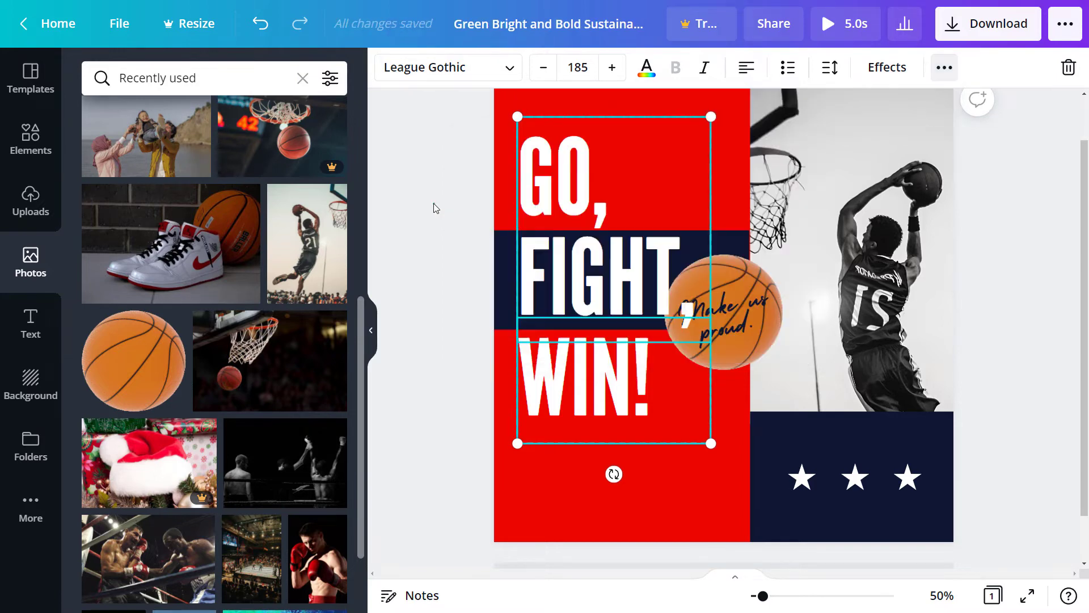
left_click(443, 374)
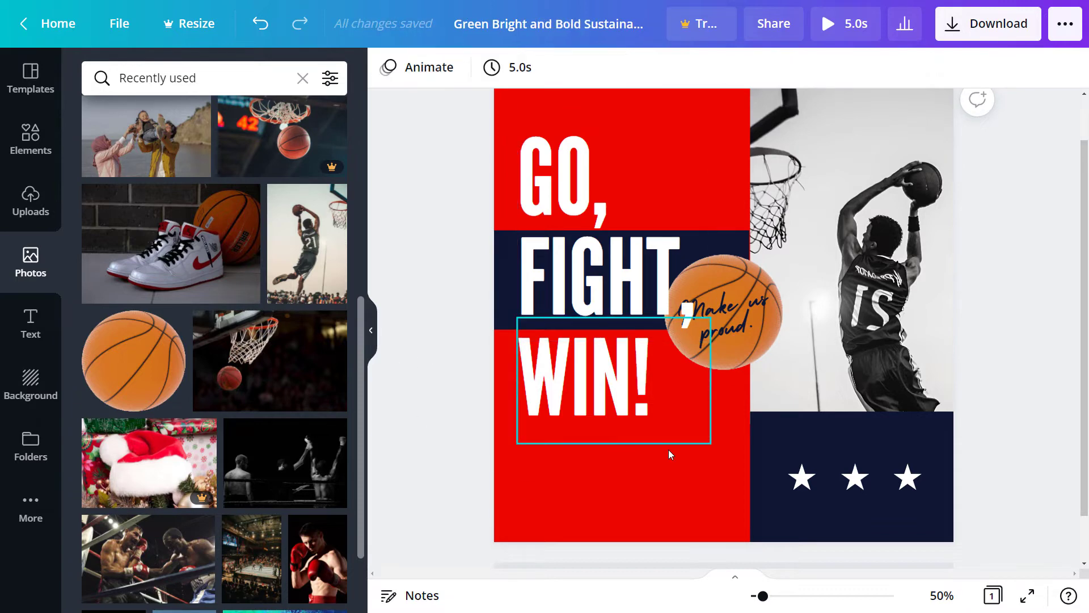
- Stretch the navy FIGHT band further down and send WIN! one layer back
left_click(509, 261)
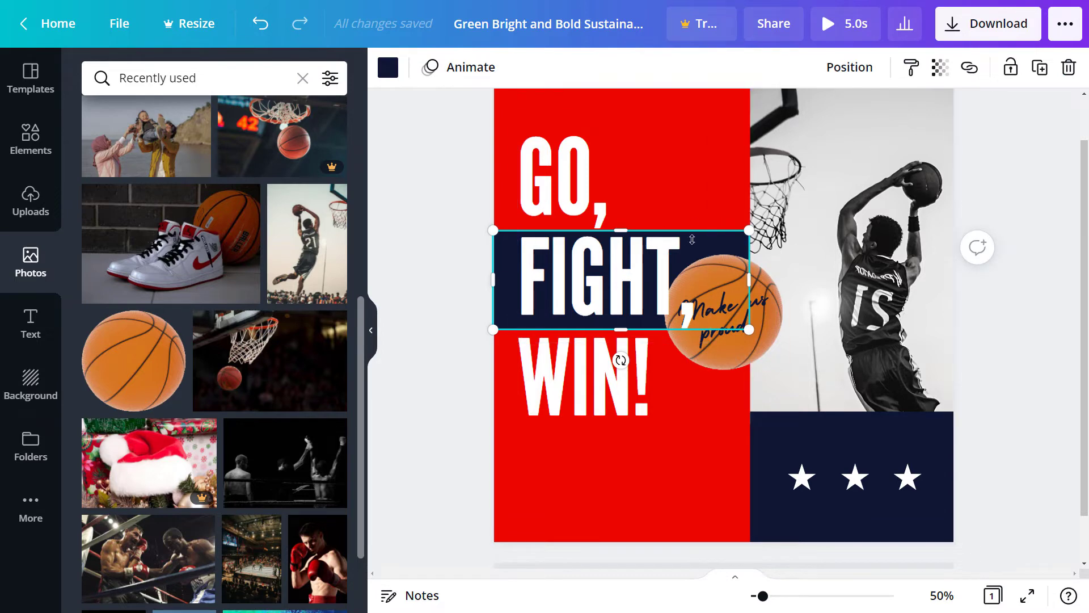
left_click_drag(622, 316, 620, 381)
left_click(602, 383)
right_click(605, 382)
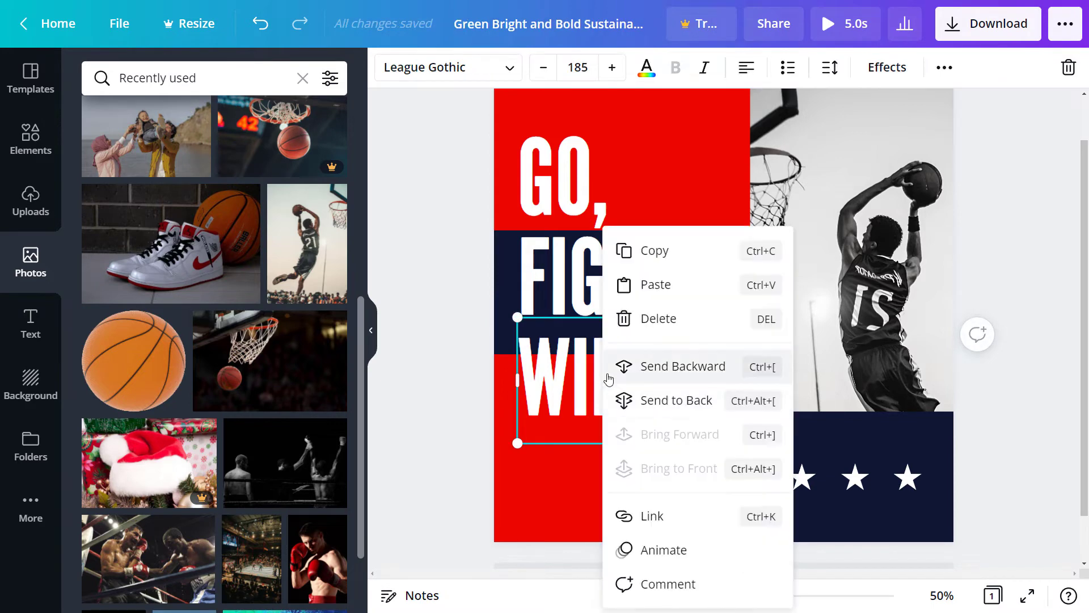
left_click(494, 346)
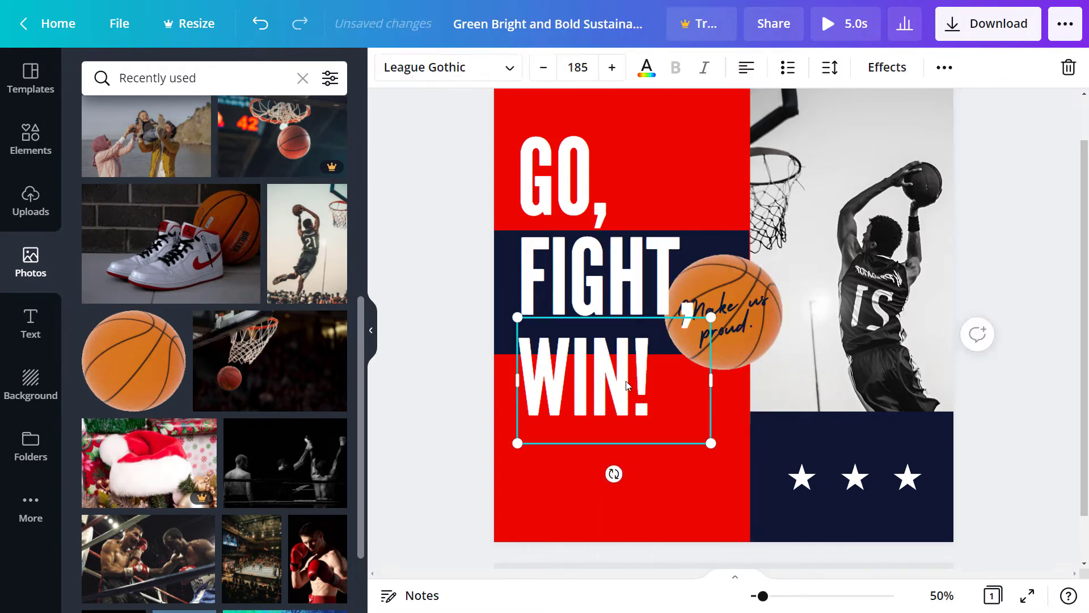
left_click(945, 68)
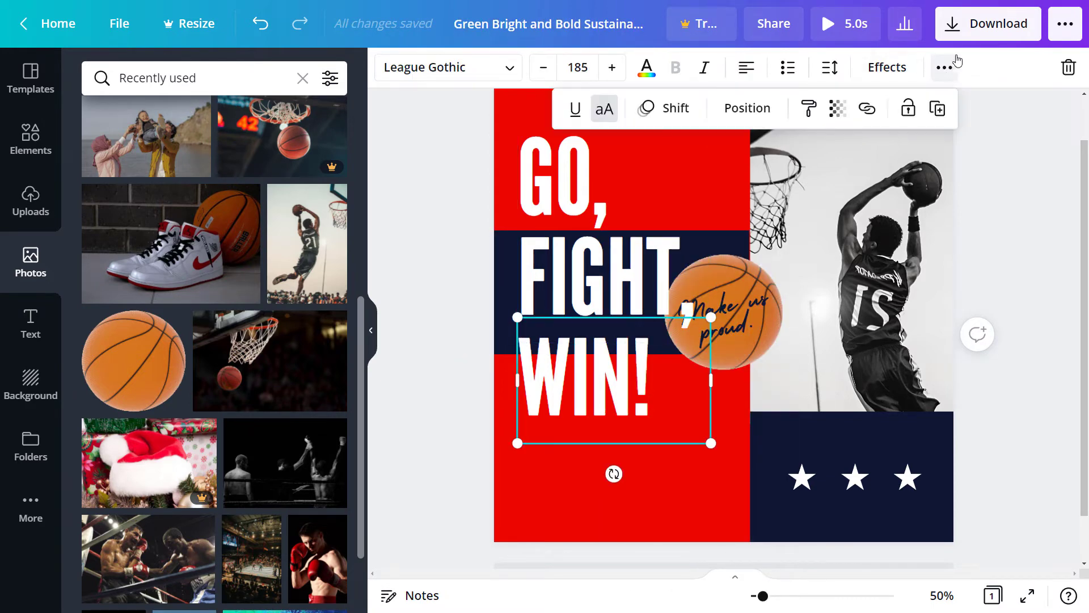
left_click(737, 109)
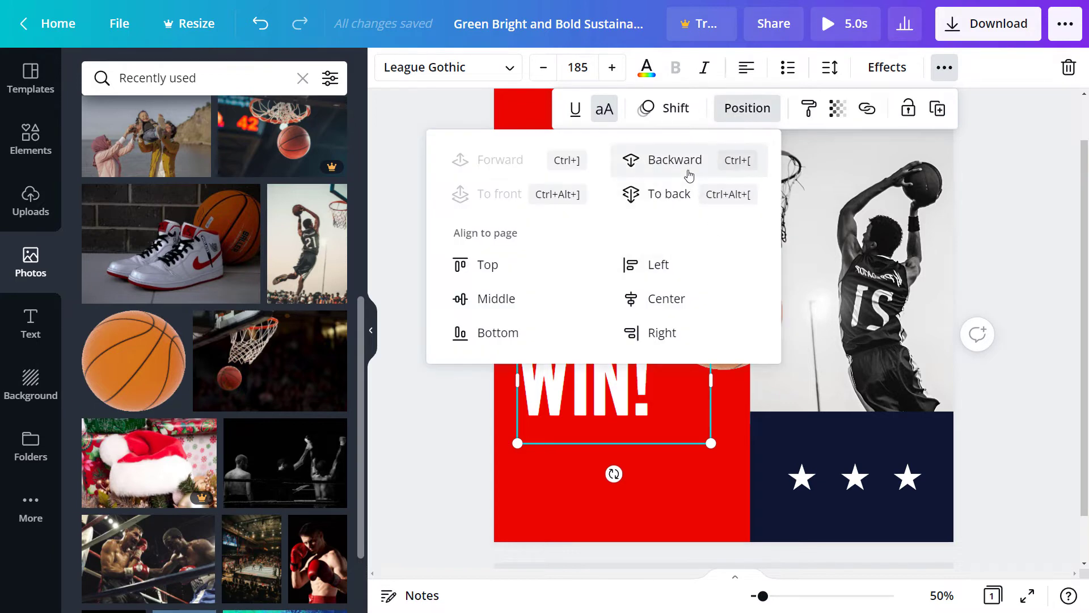
left_click(691, 161)
left_click(401, 225)
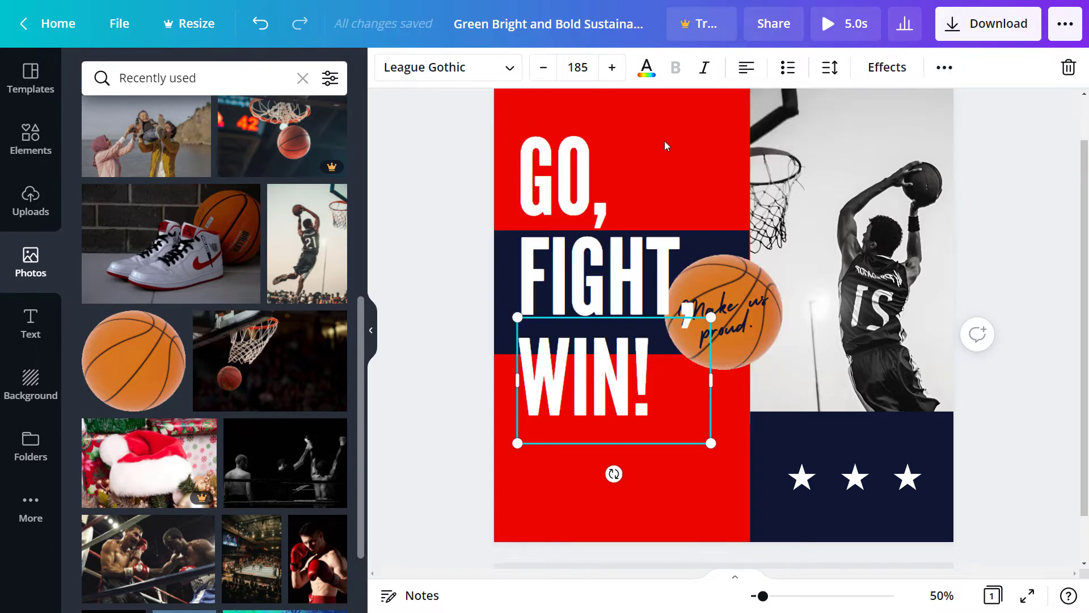
- Rework WIN!'s layer order against the navy band and nudge it slightly lower
left_click(944, 68)
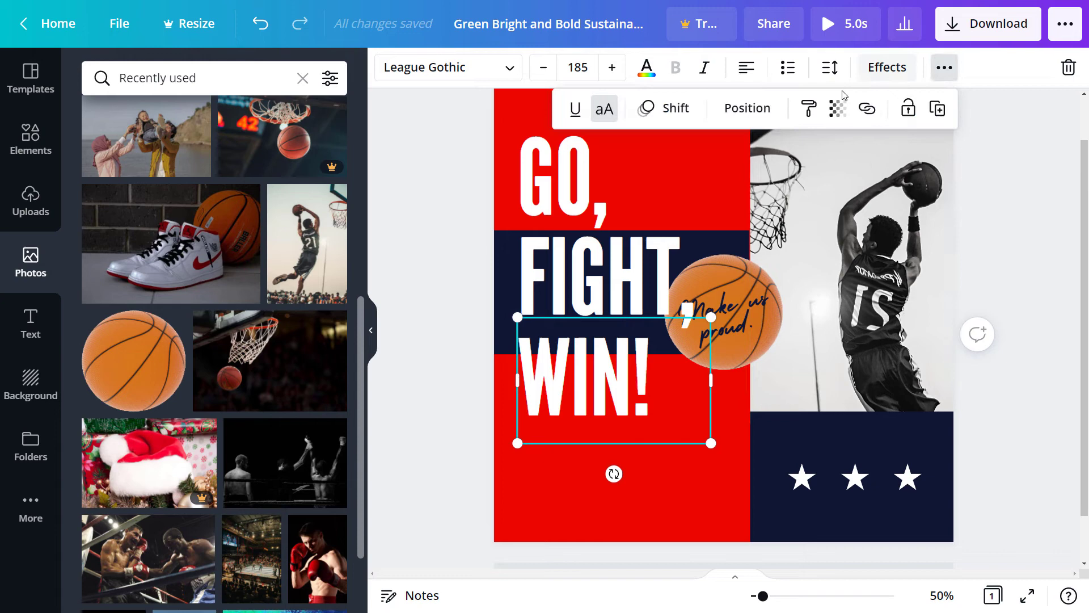
left_click(747, 108)
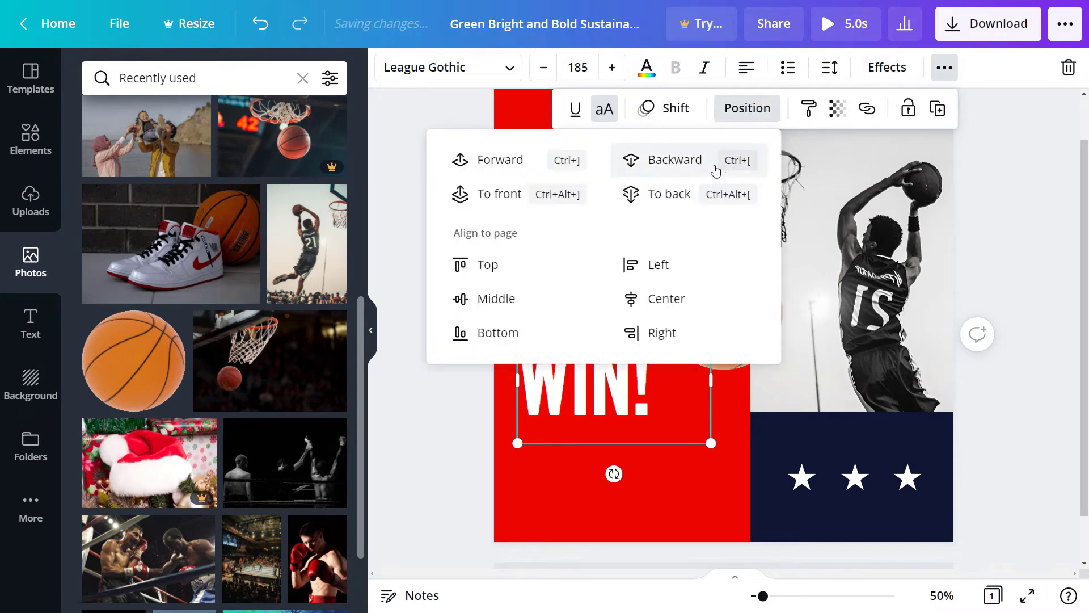
left_click_drag(1086, 324, 1087, 355)
left_click(1039, 316)
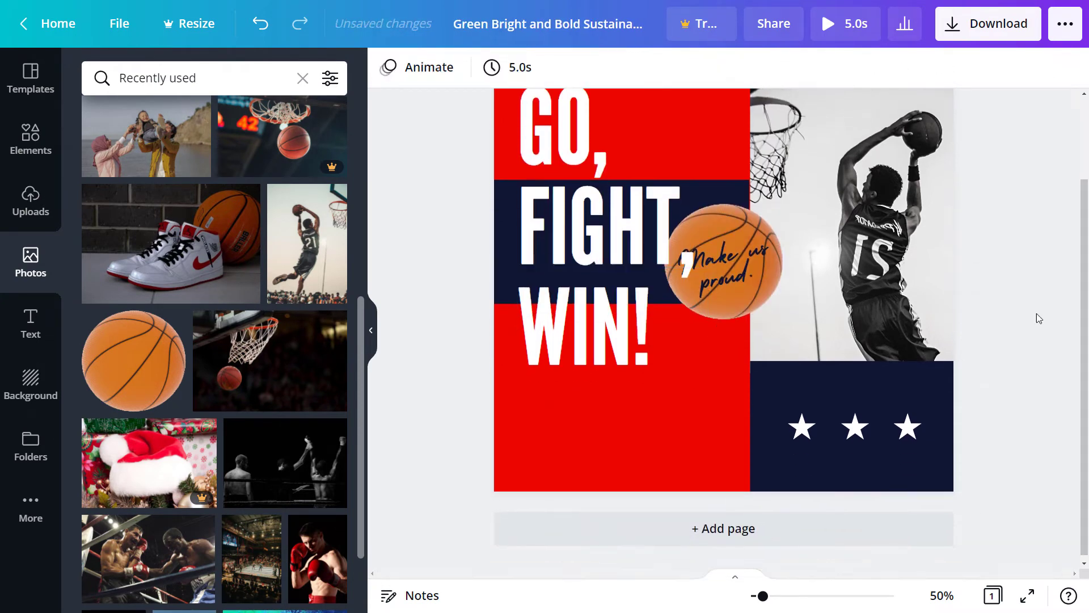
scroll(999, 301, "up", 2)
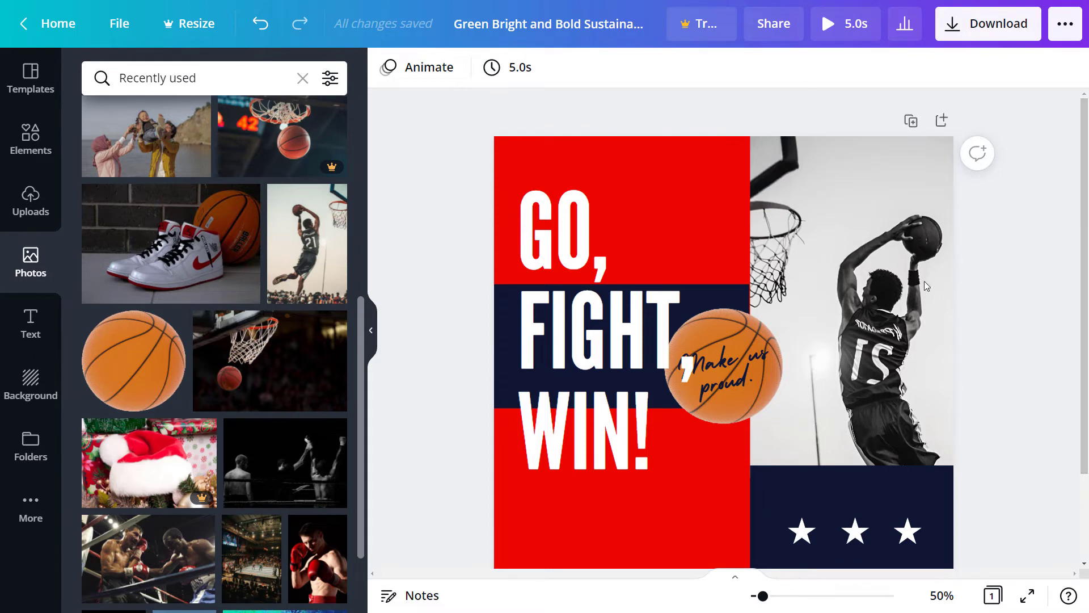
left_click(630, 450)
left_click(945, 68)
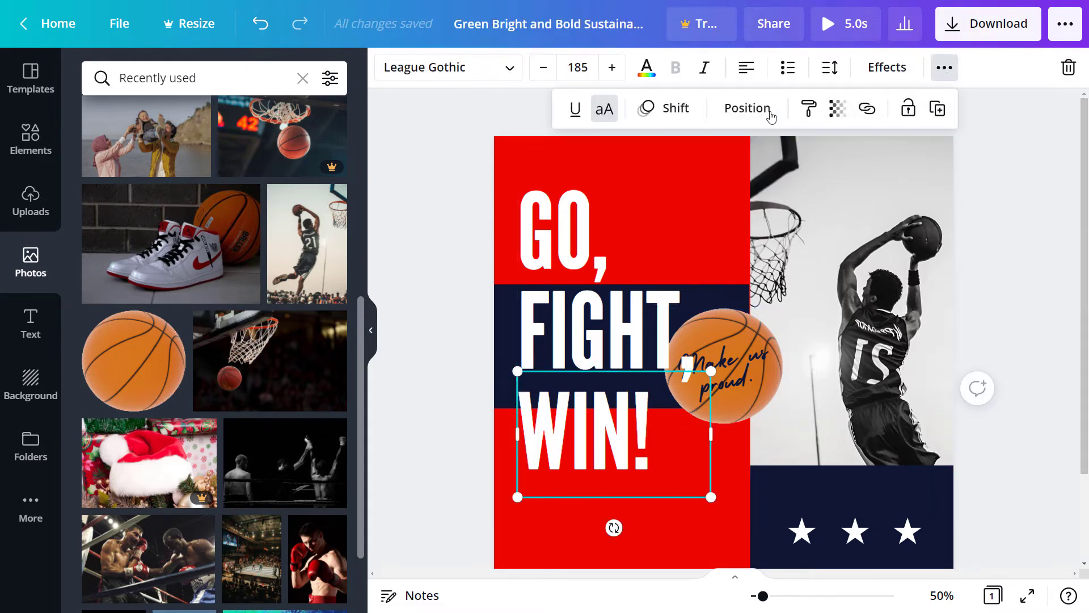
left_click(747, 107)
left_click(675, 160)
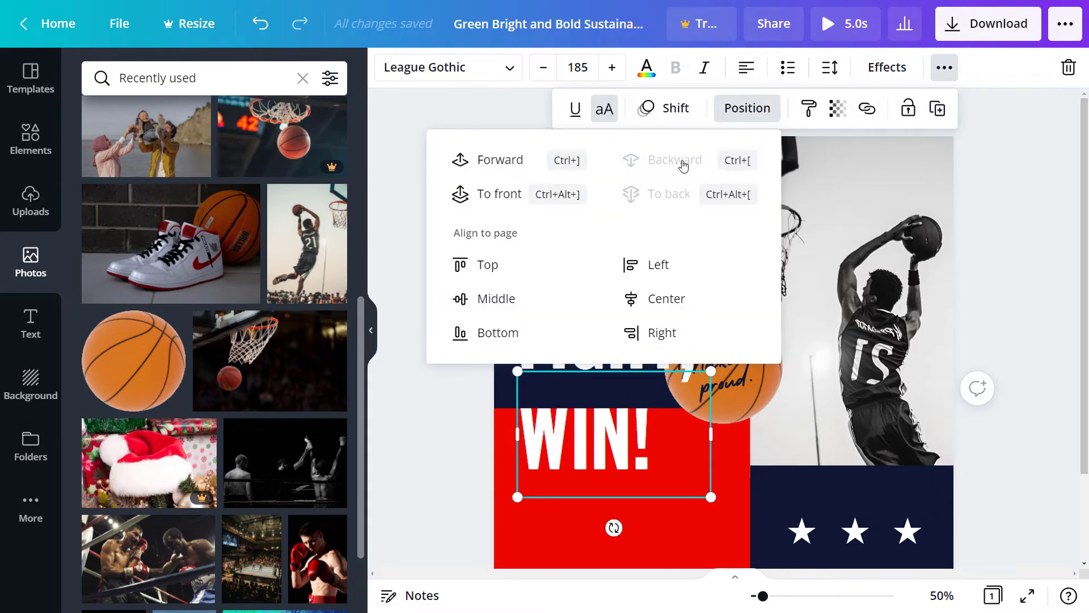
left_click(493, 170)
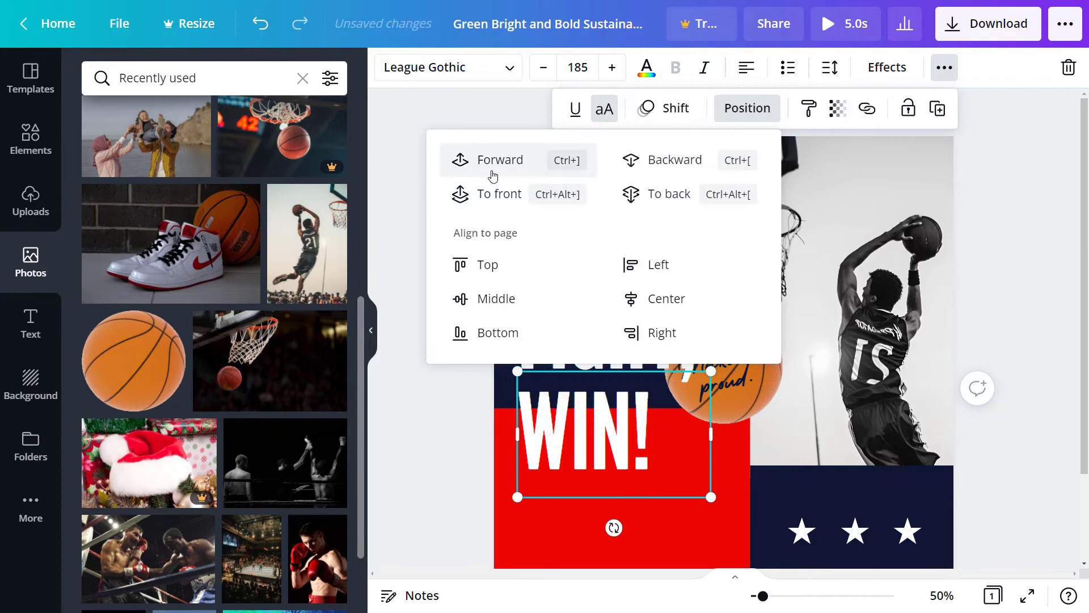
left_click(675, 160)
left_click(442, 453)
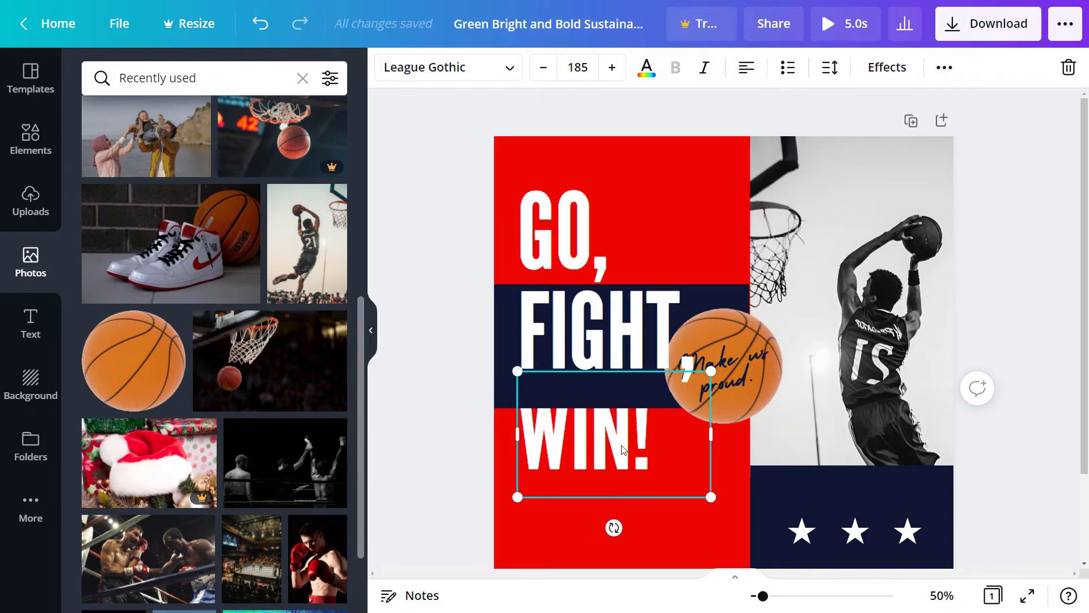
left_click_drag(624, 450, 624, 457)
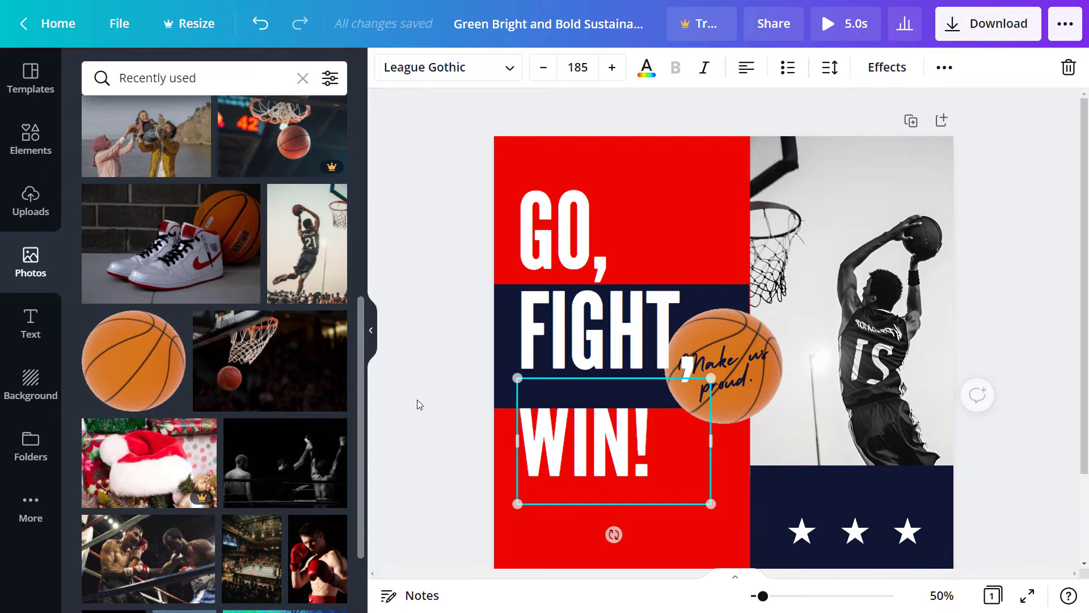
- Move the basketball to the panel's top, shifting GO, FIGHT, and WIN! right and down
left_click(393, 356)
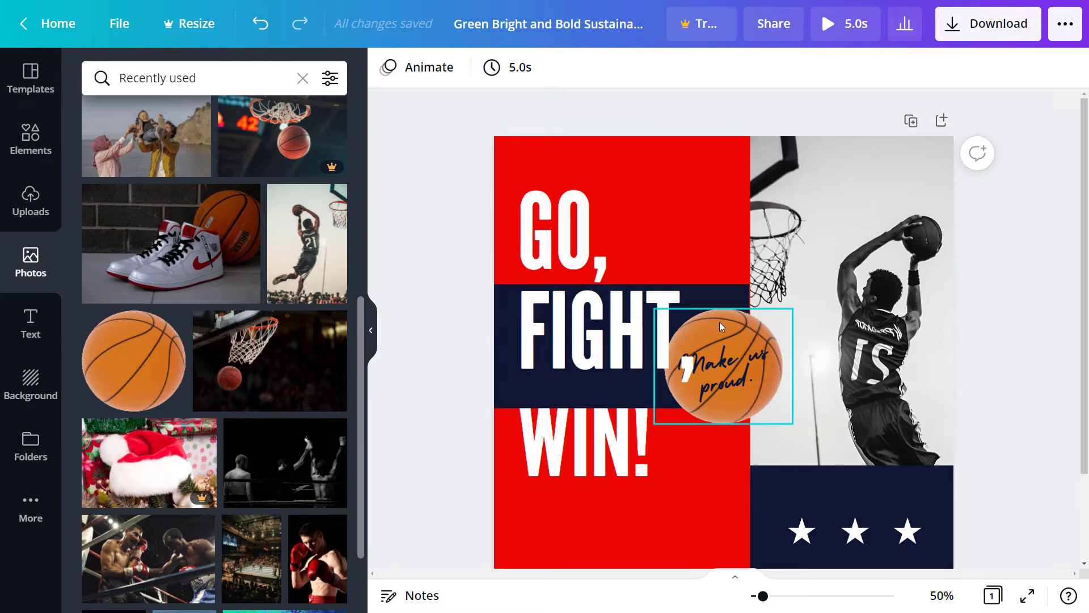
left_click_drag(724, 363, 628, 177)
left_click_drag(598, 283, 609, 329)
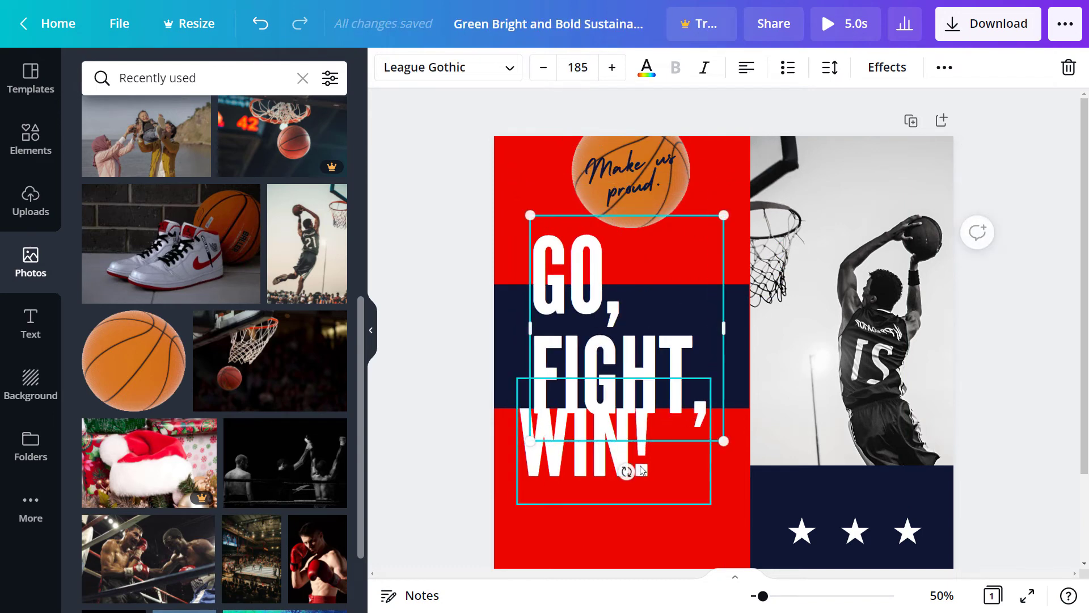
mouse_move(643, 469)
left_mouse_down()
mouse_move(631, 482)
mouse_move(645, 475)
left_mouse_up()
left_click(468, 431)
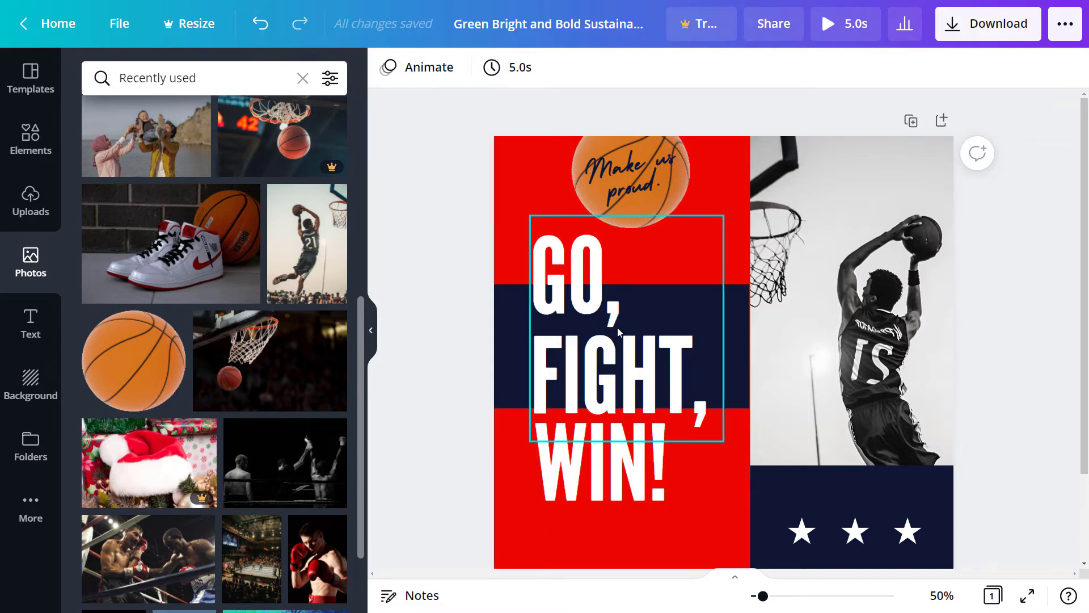
- Delete 'GO,' from the headline, move WIN! up under FIGHT, and delete the navy band
left_click(644, 379)
double_click(539, 285)
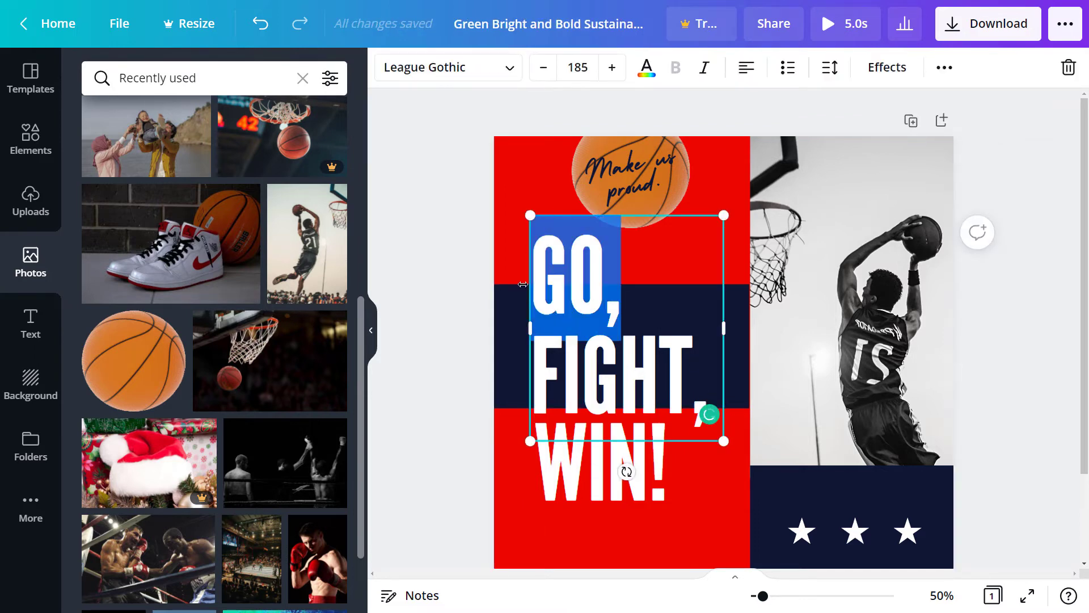
key("BackSpace")
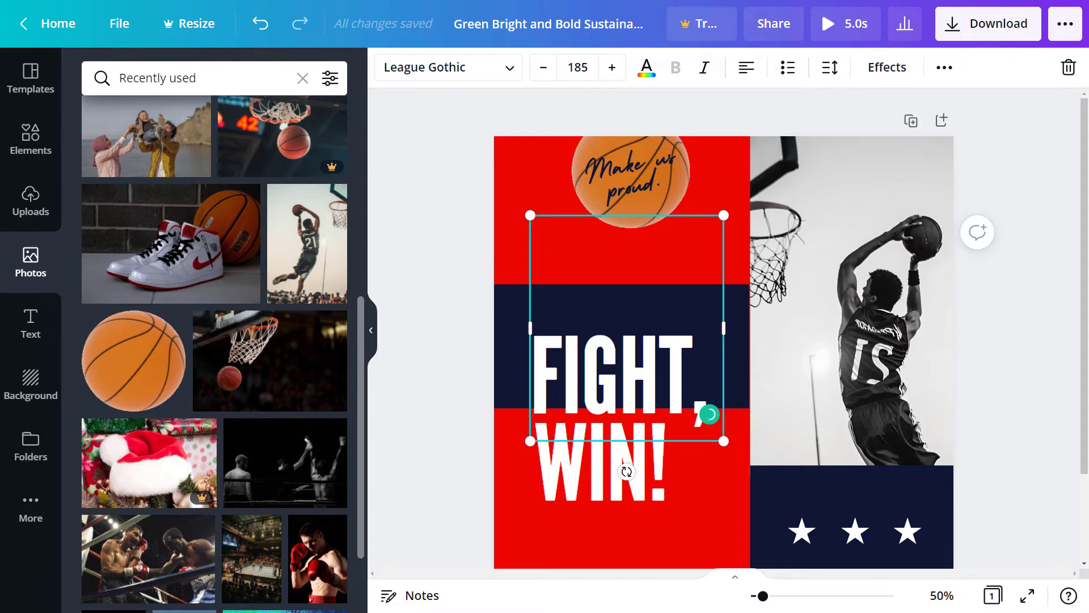
key("Delete")
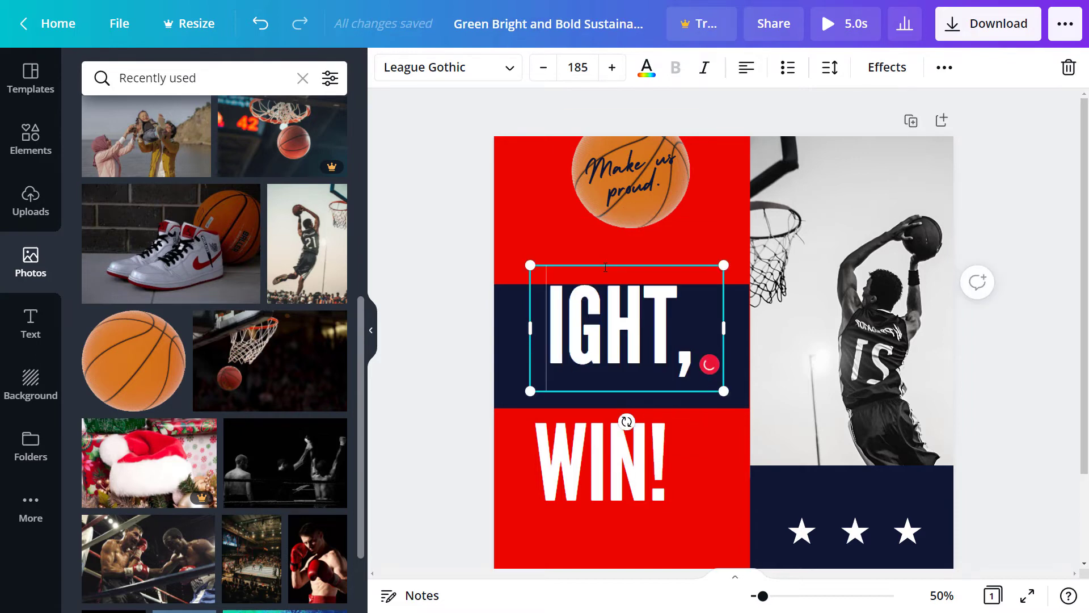
key("ctrl+z")
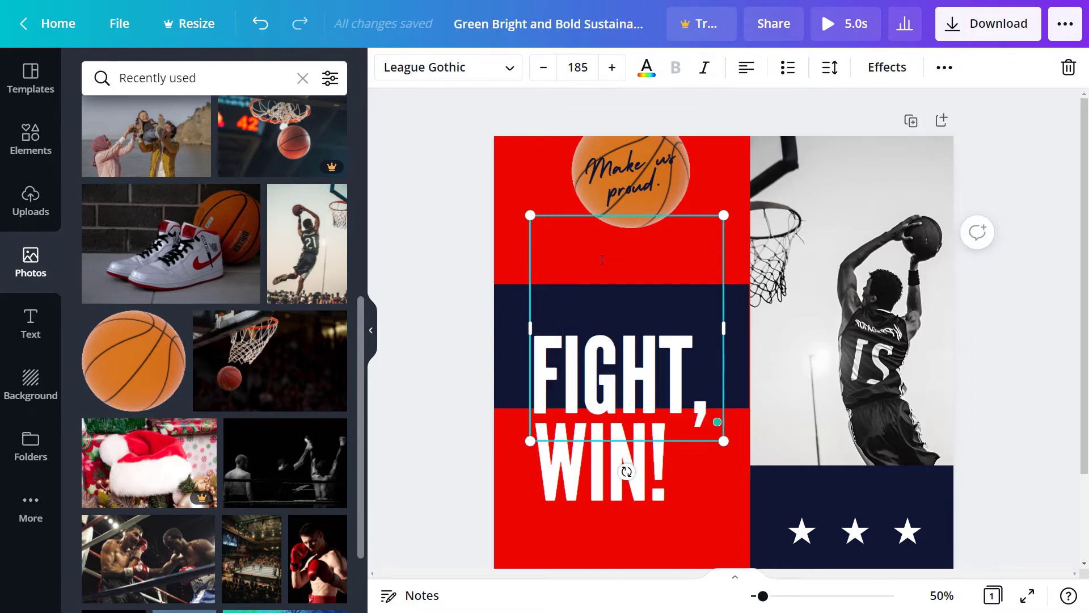
key("Delete")
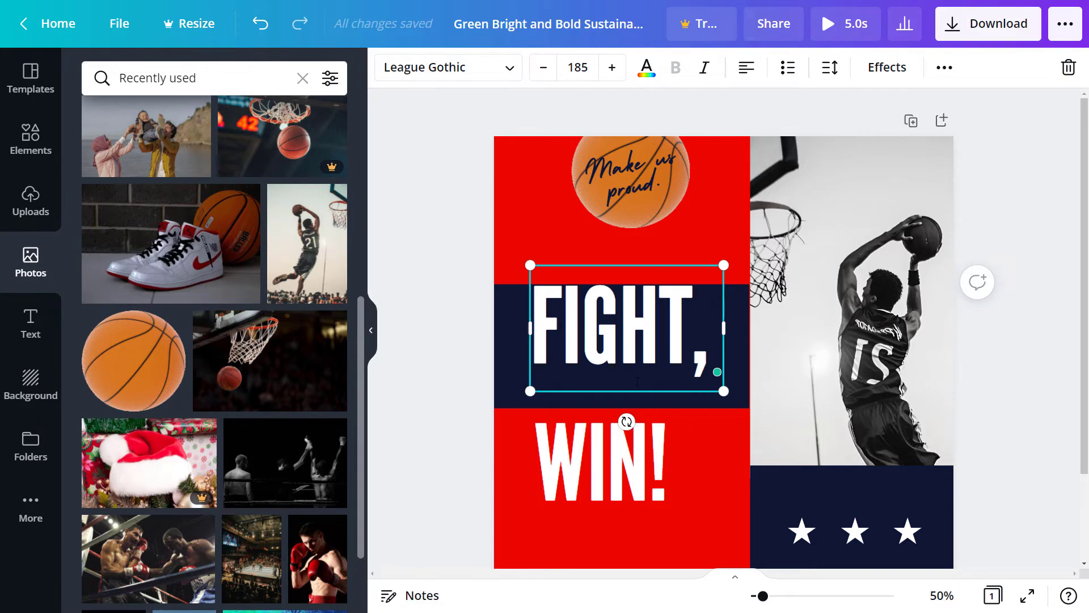
left_click_drag(621, 443, 643, 398)
left_click(643, 398)
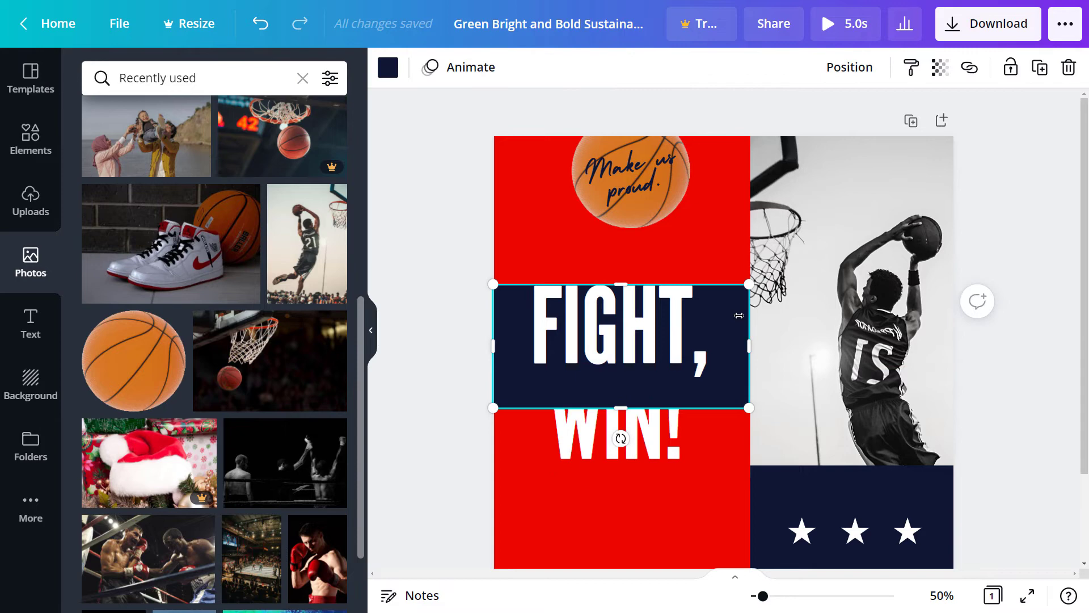
key("Delete")
- Duplicate WIN! below itself, retype the copy as 'BE HAPPY', and widen it onto one line
left_click(624, 431)
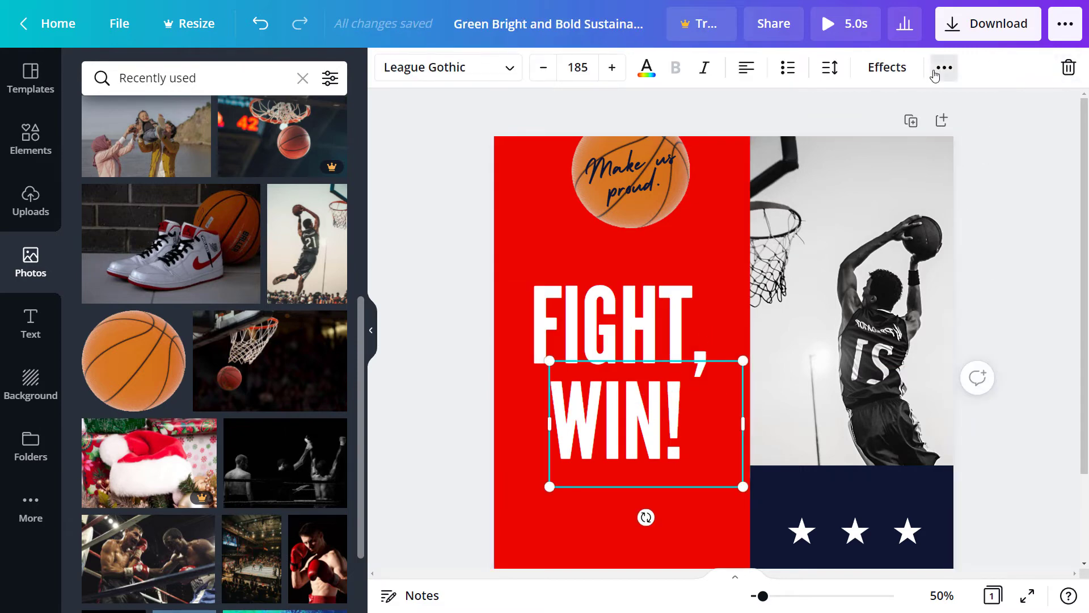
left_click(943, 68)
key("ctrl+d")
left_click_drag(641, 427, 616, 504)
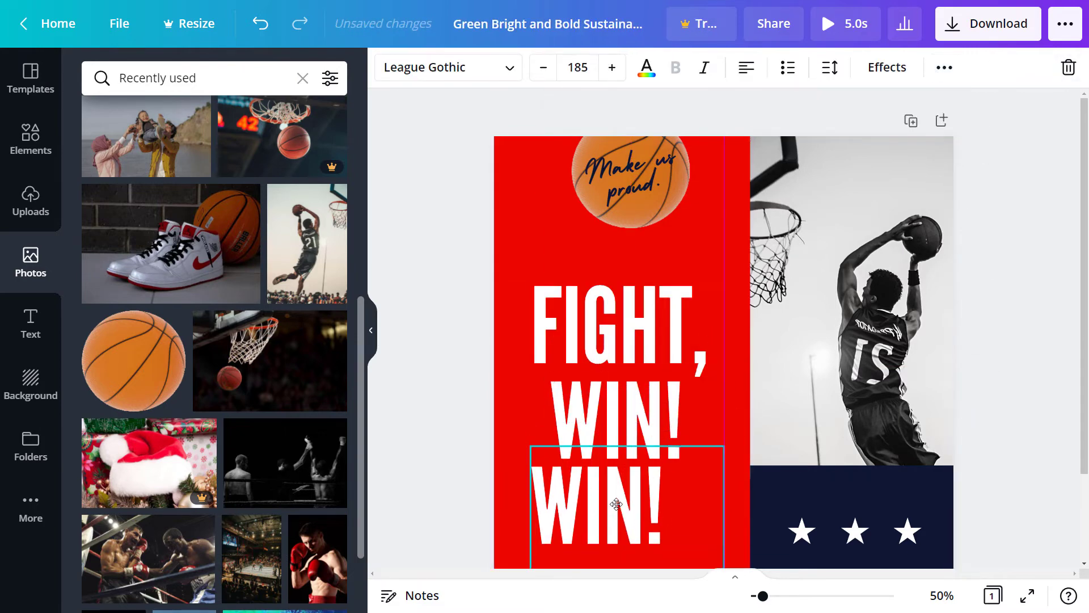
double_click(613, 497)
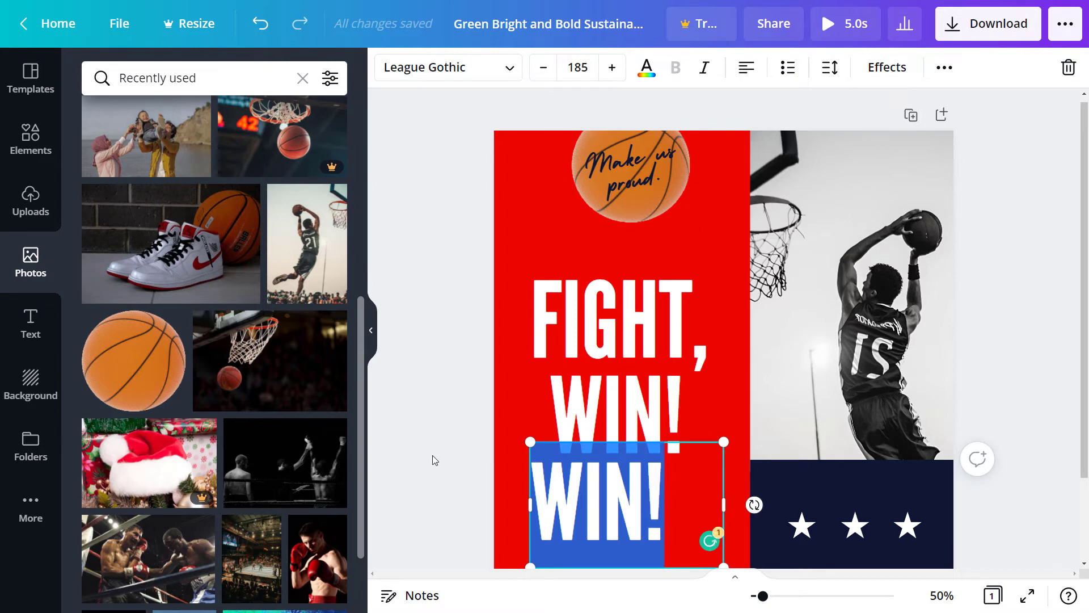
type("BE HAPPY")
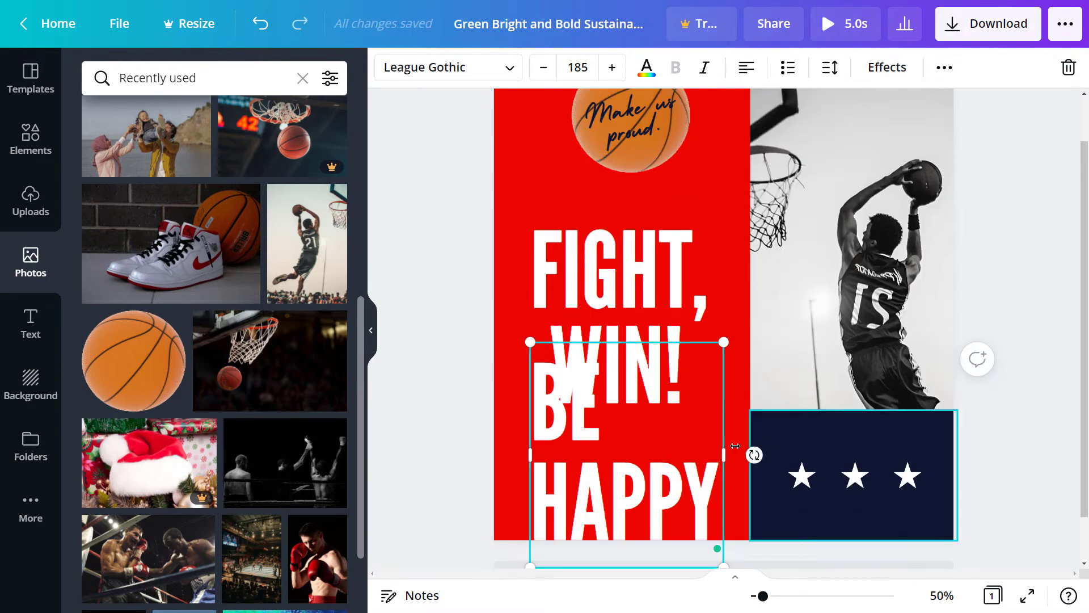
left_click_drag(735, 445, 829, 454)
- Shrink the FIGHT, WIN! and BE HAPPY lines together
left_click(672, 340, "shift")
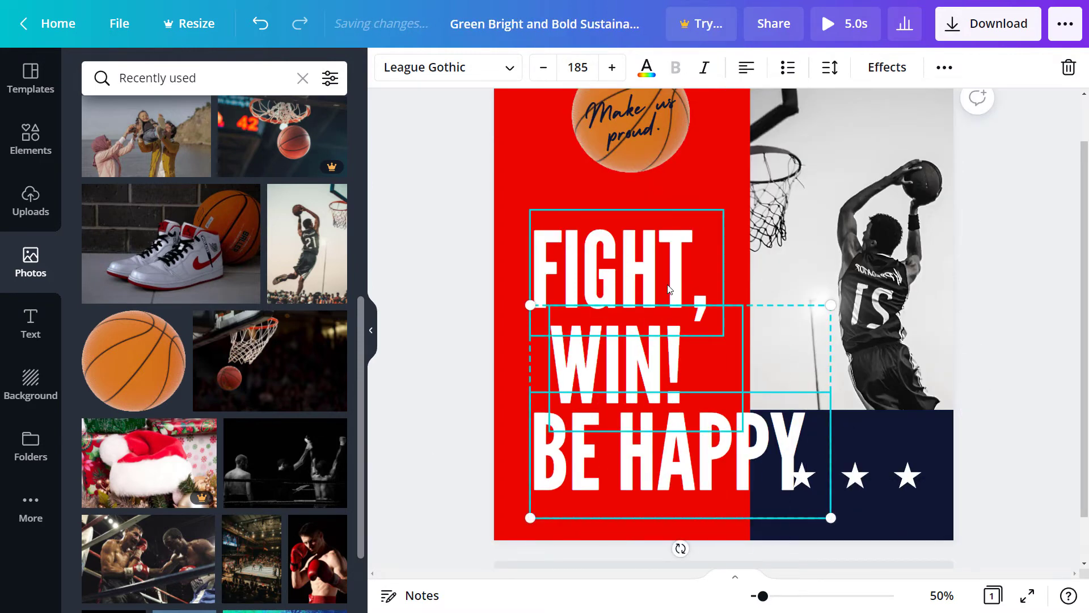
left_click(669, 289, "shift")
left_click_drag(831, 517, 707, 428)
left_click(444, 311)
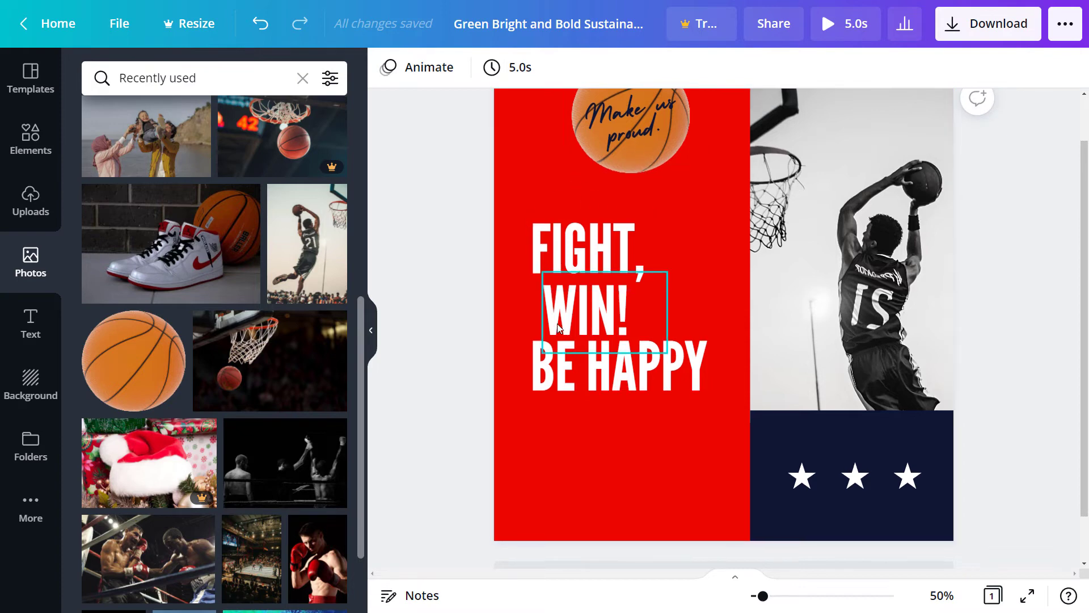
- Space the 'Make us proud.' basketball, FIGHT, WIN! and BE HAPPY evenly top to bottom
scroll(557, 324, "up", 2)
double_click(623, 203)
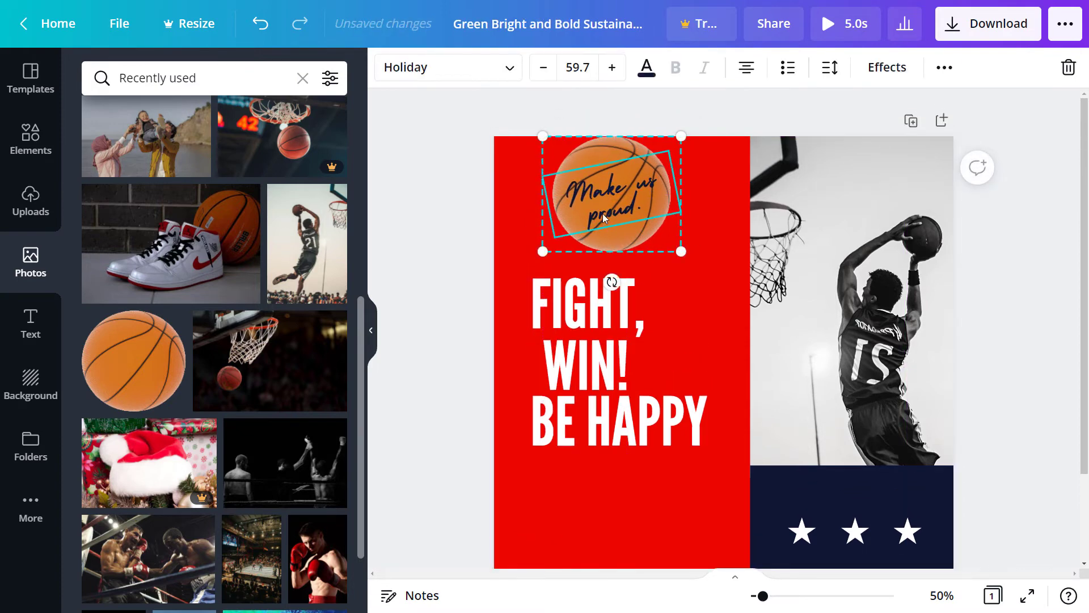
key("Escape")
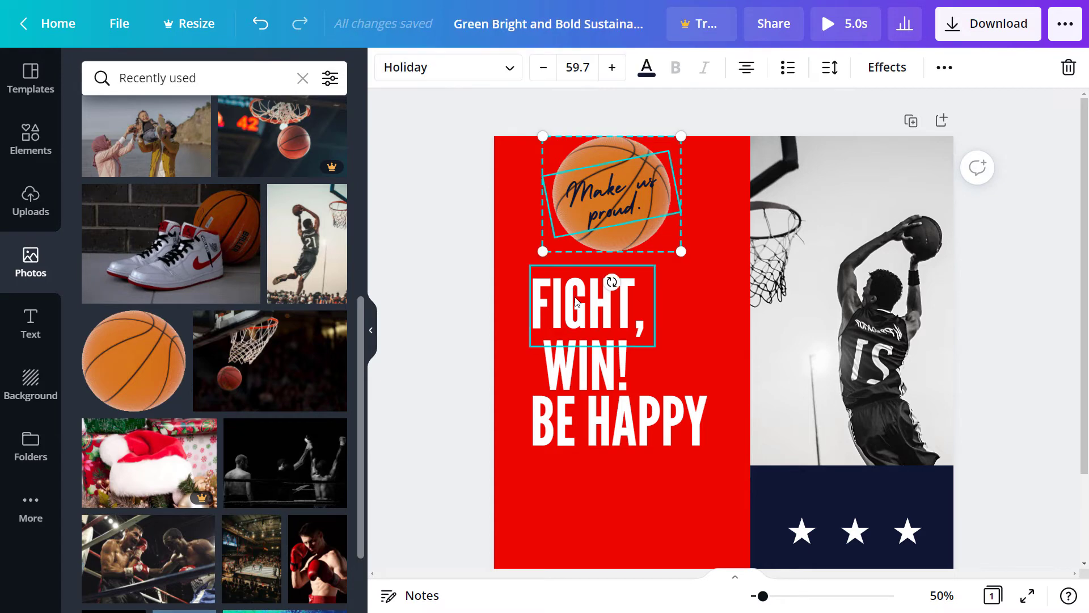
left_click(588, 304, "shift")
left_click(587, 363, "shift")
left_click(585, 438, "shift")
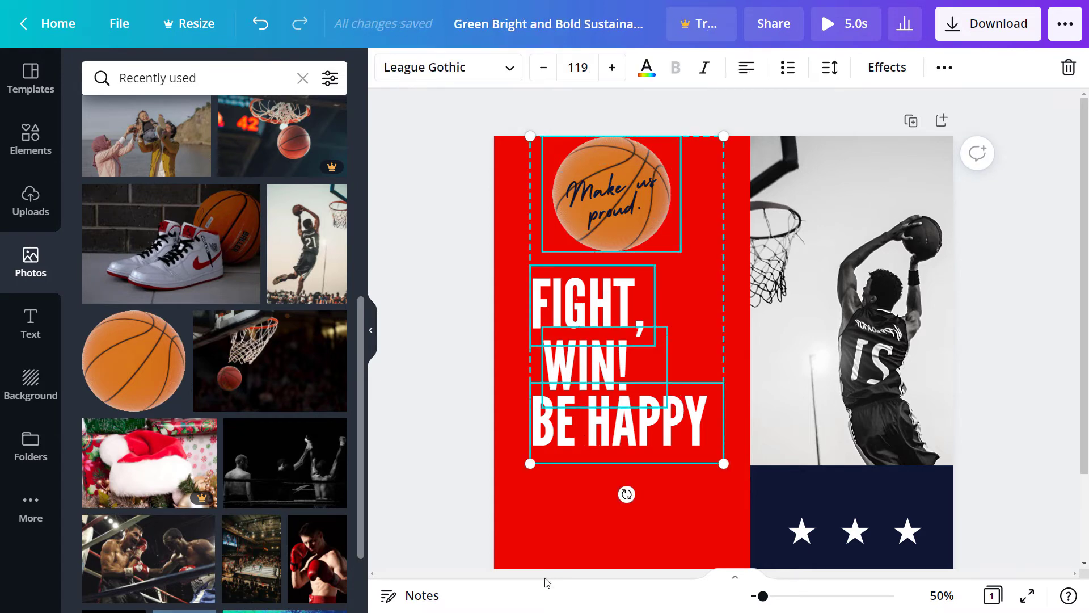
left_click(945, 69)
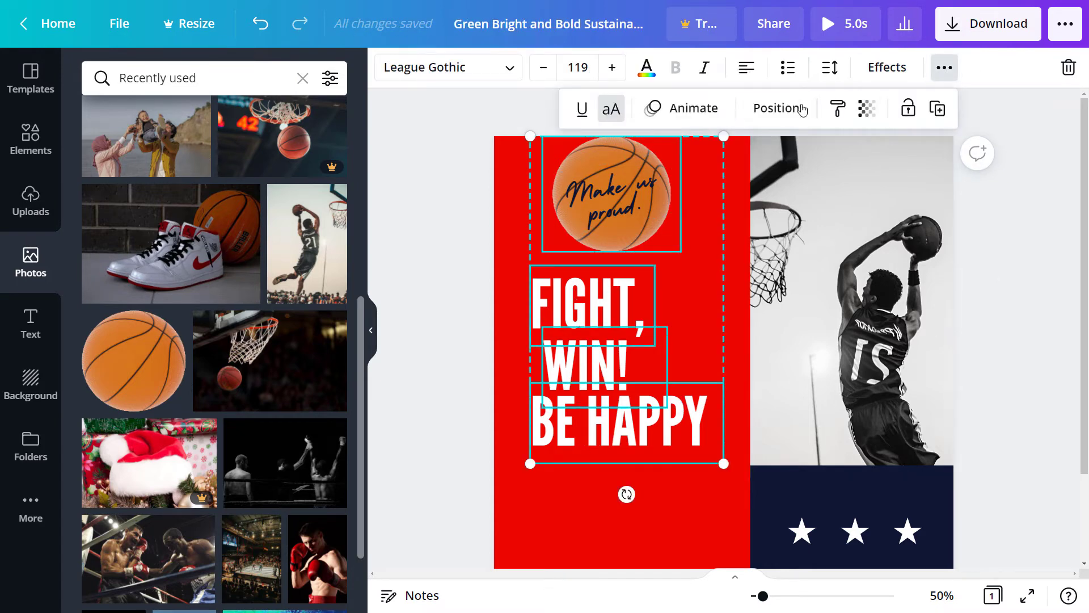
left_click(777, 108)
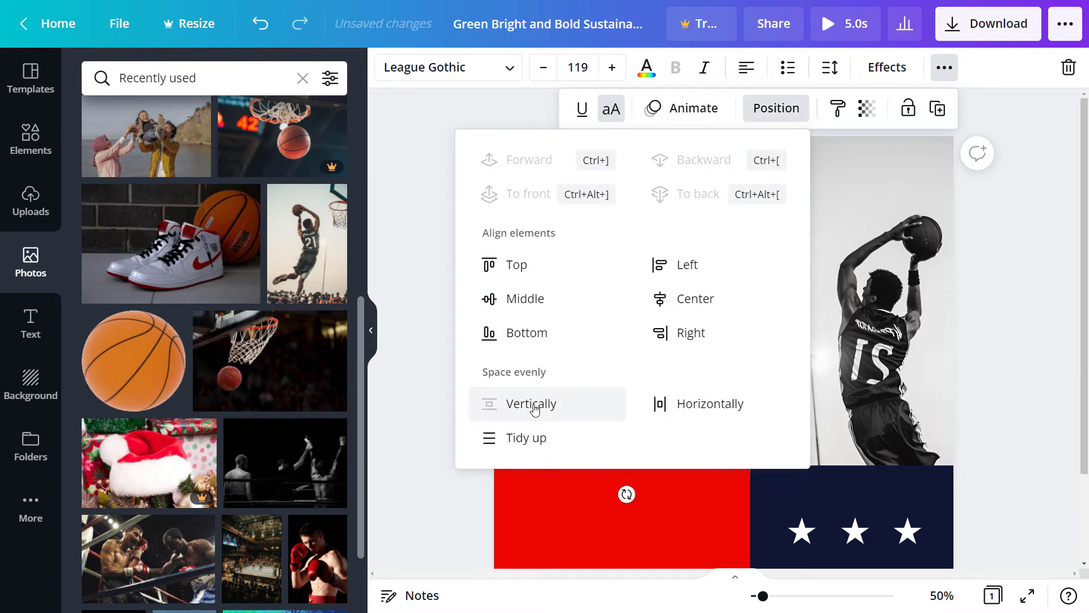
left_click(413, 298)
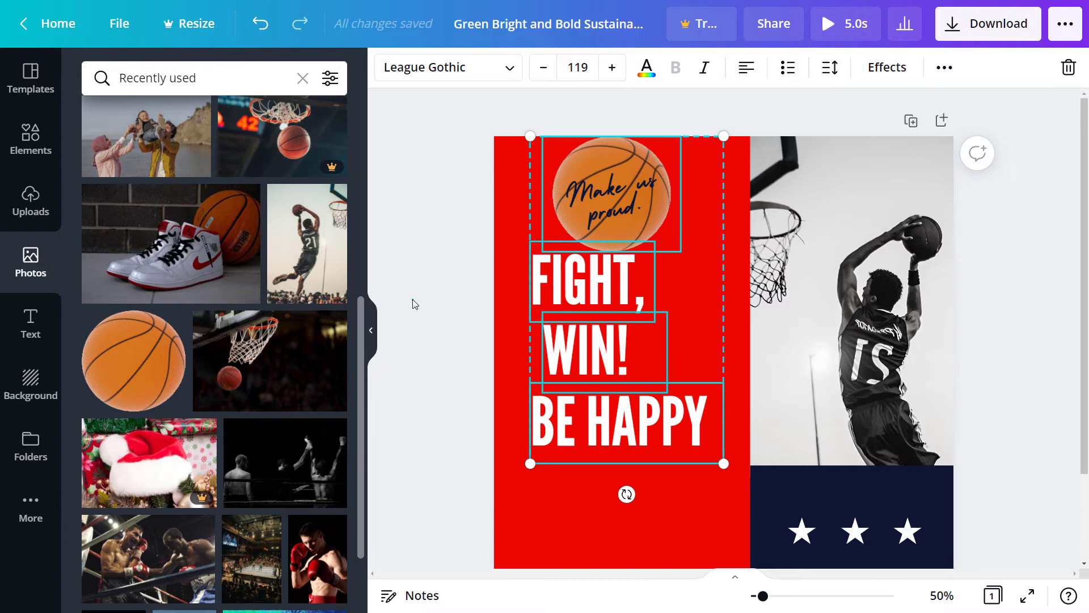
left_click(413, 298)
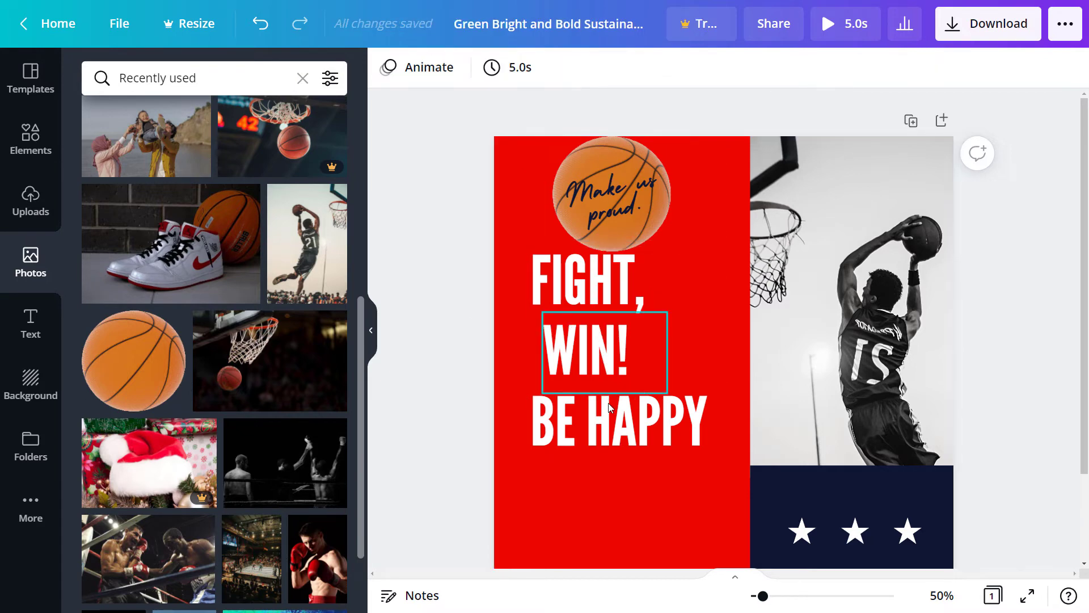
- Move the three headline lines about 95 px lower on the red panel
left_click_drag(468, 215, 639, 345)
left_click(485, 259)
left_click_drag(484, 258, 652, 454)
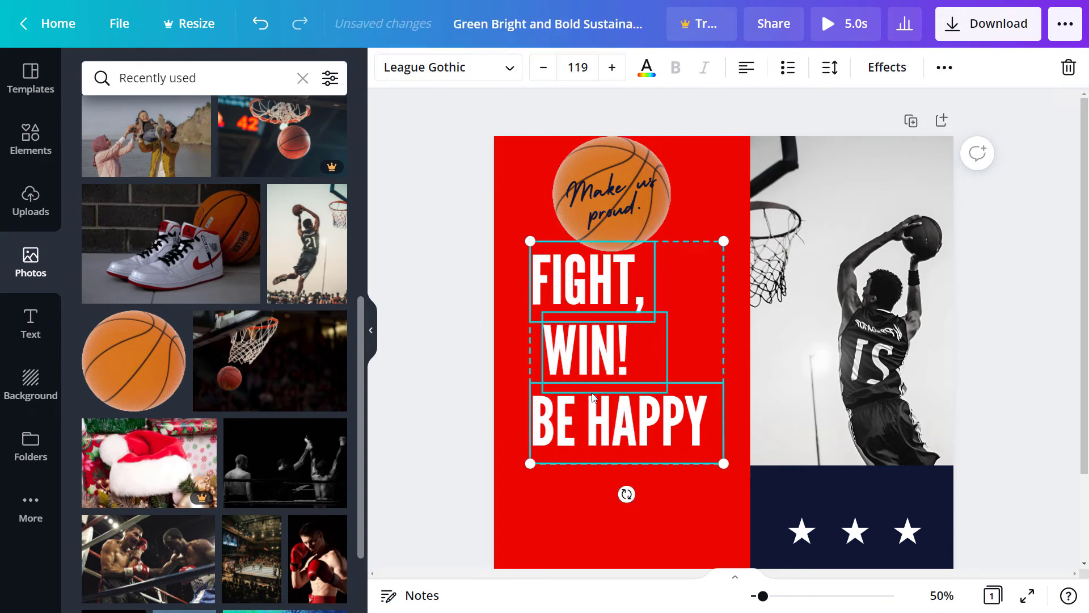
left_click_drag(590, 340, 591, 395)
left_click(511, 382)
left_click(584, 412)
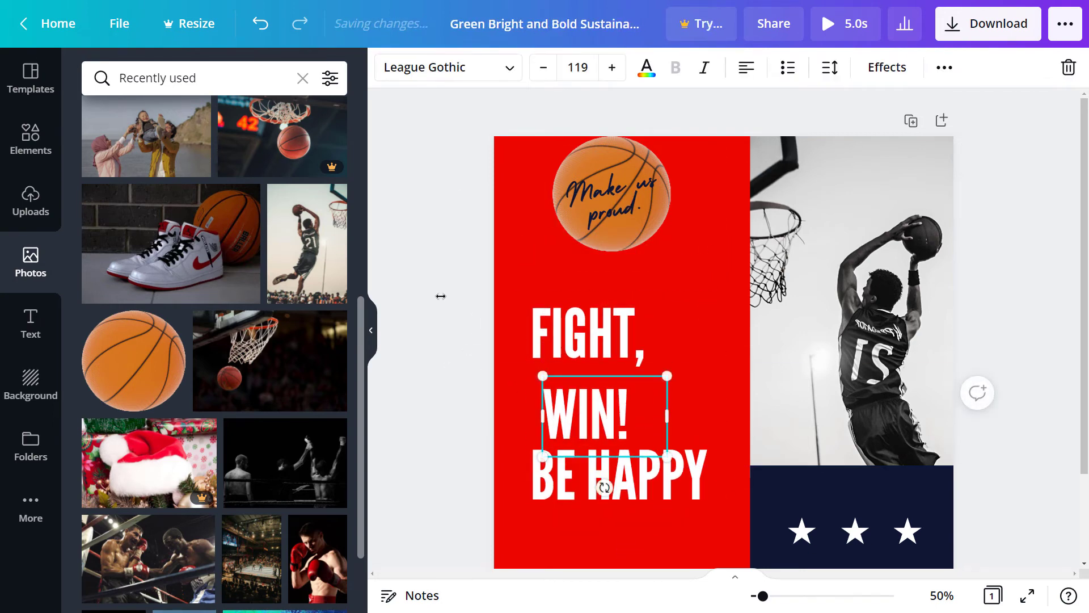
- Tidy up the spacing of the basketball and the three headline lines
left_click_drag(454, 457, 594, 221)
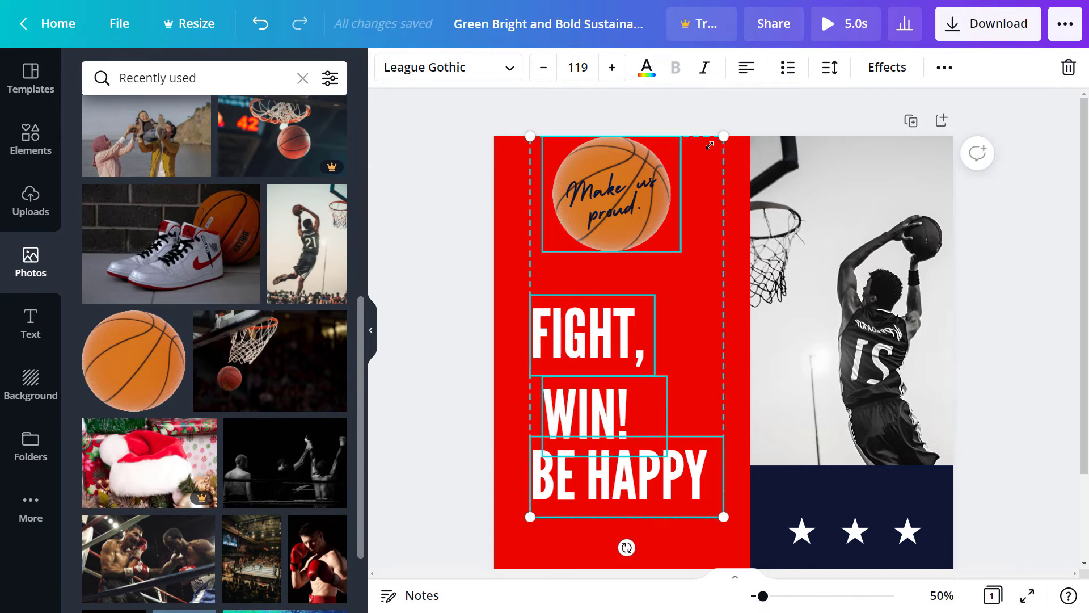
left_click(943, 69)
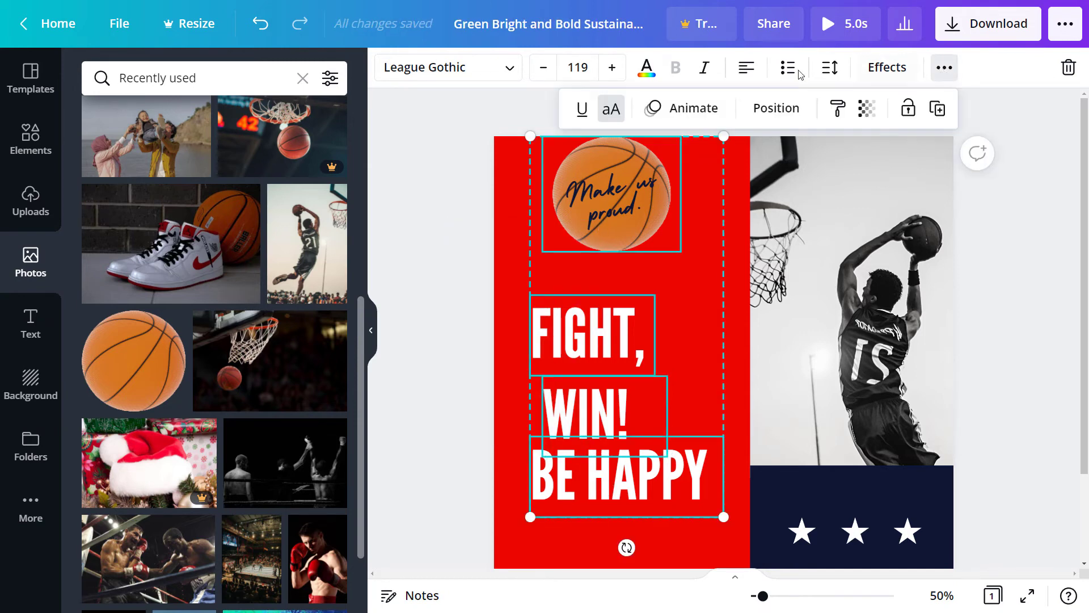
left_click(776, 111)
left_click(523, 438)
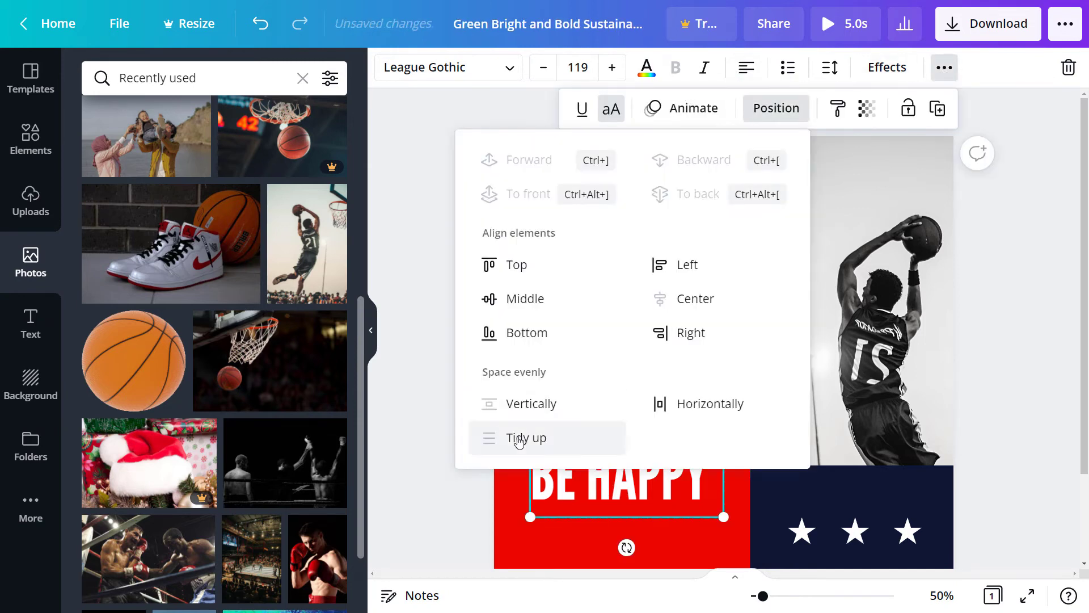
left_click(437, 353)
left_click(454, 354)
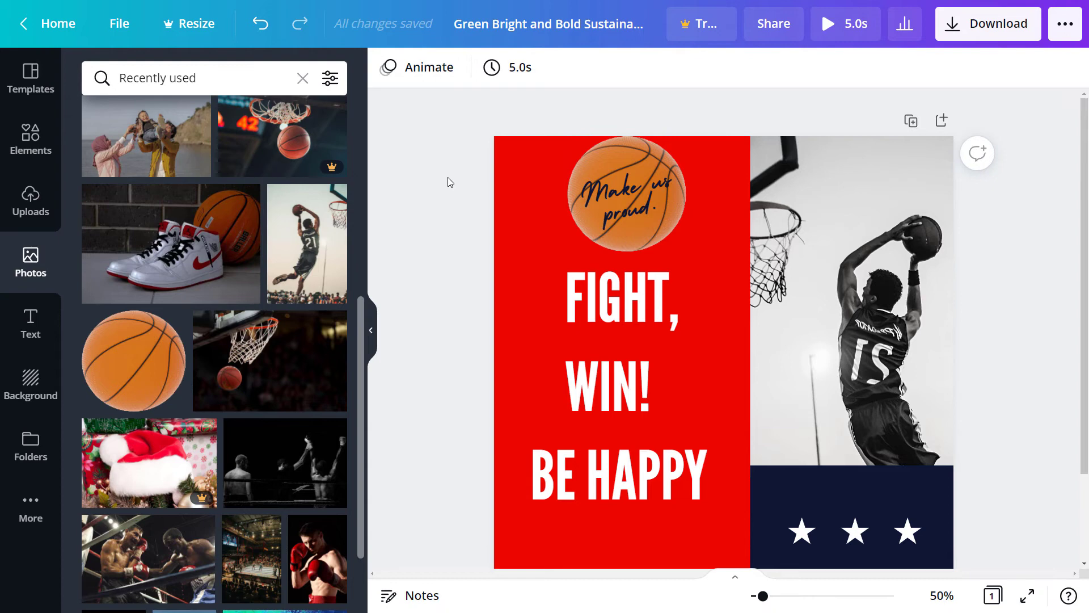
left_click_drag(448, 176, 561, 479)
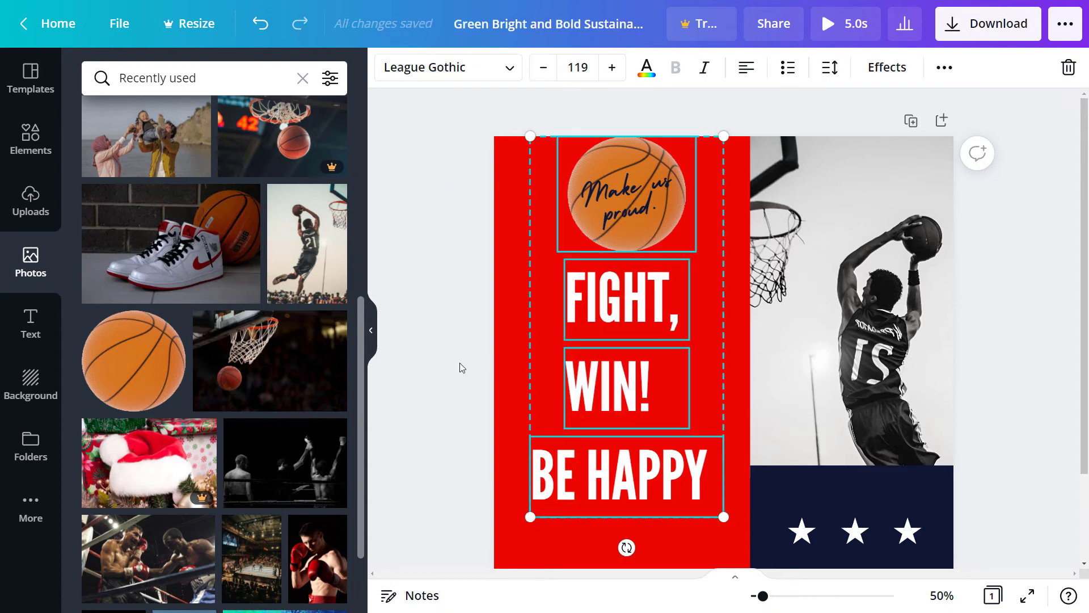
- Delete the basketball and headline, then add the number 21 dunk and hoop photos, shrunk and stacked
key("Delete")
left_click(307, 244)
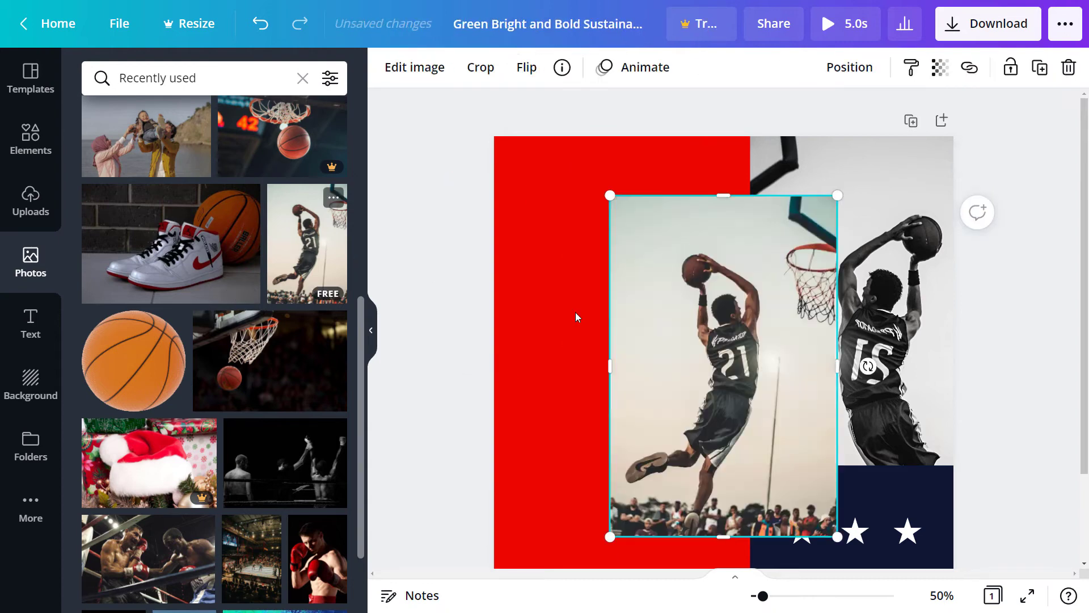
left_click_drag(838, 537, 692, 319)
left_click_drag(667, 247, 600, 205)
left_click(270, 360)
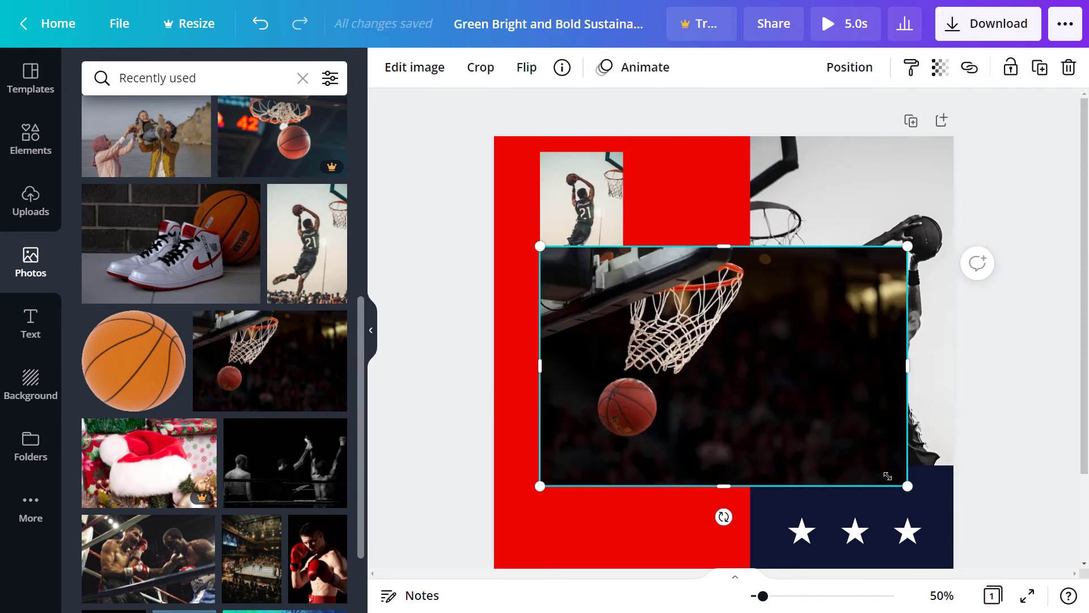
left_click_drag(888, 476, 600, 325)
- Add the boxing photo, shrunk and placed below the hoop, after discarding a Santa hat photo
left_click_drag(148, 490, 608, 420)
left_click_drag(907, 366, 755, 468)
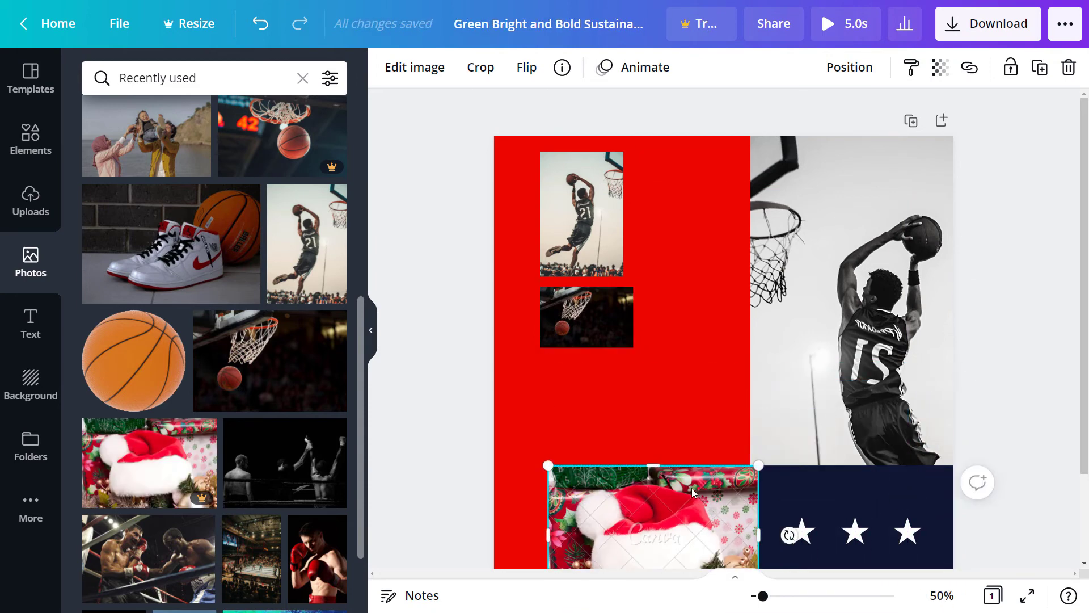
key("Delete")
left_click_drag(318, 558, 567, 394)
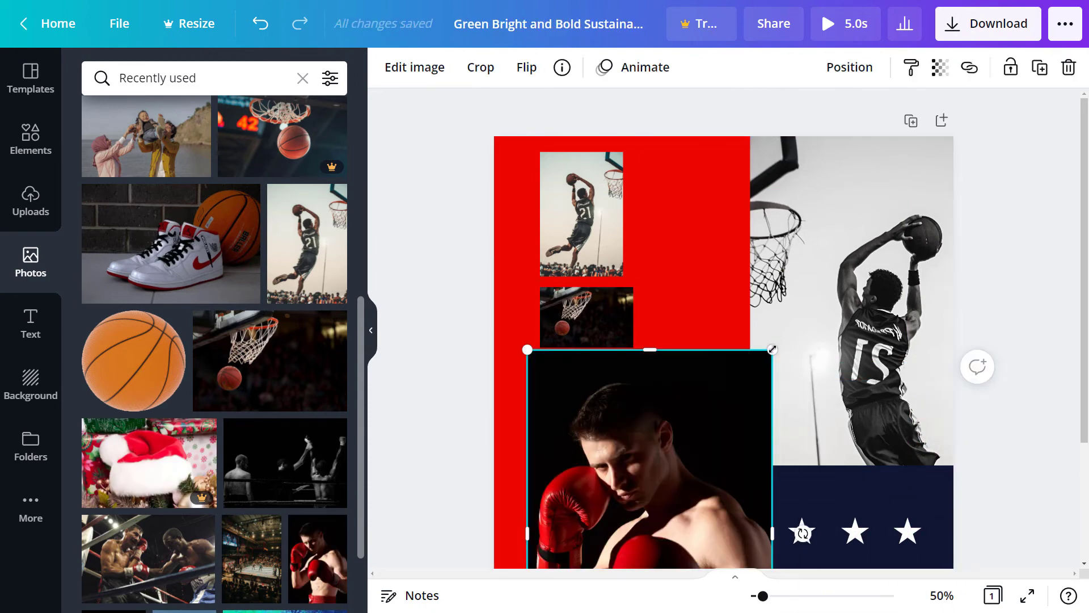
left_click_drag(773, 352, 630, 366)
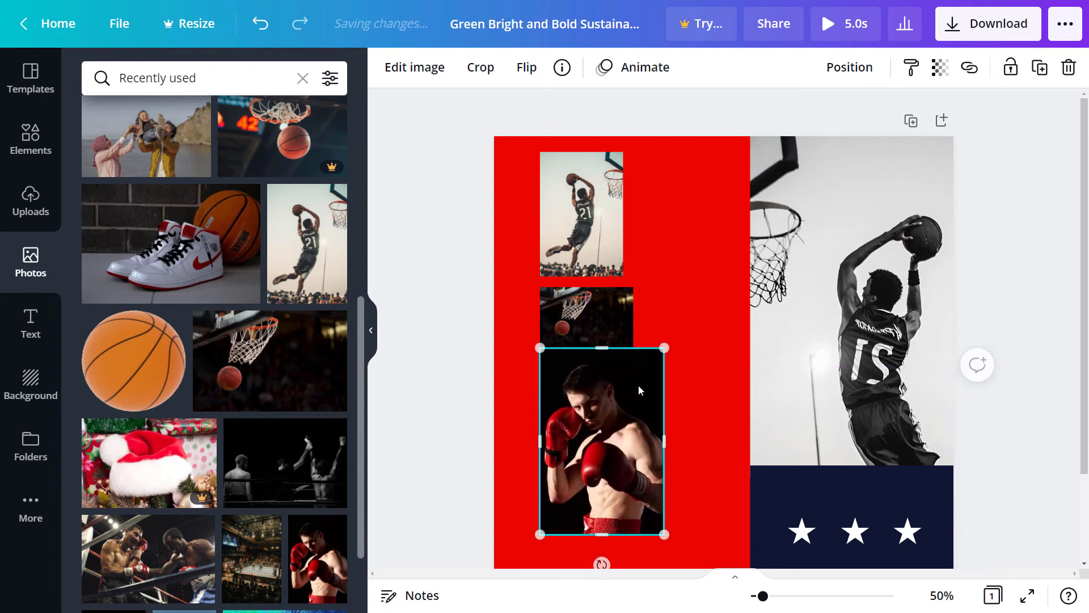
left_click(609, 313)
left_click(634, 450)
left_click_drag(665, 534, 628, 486)
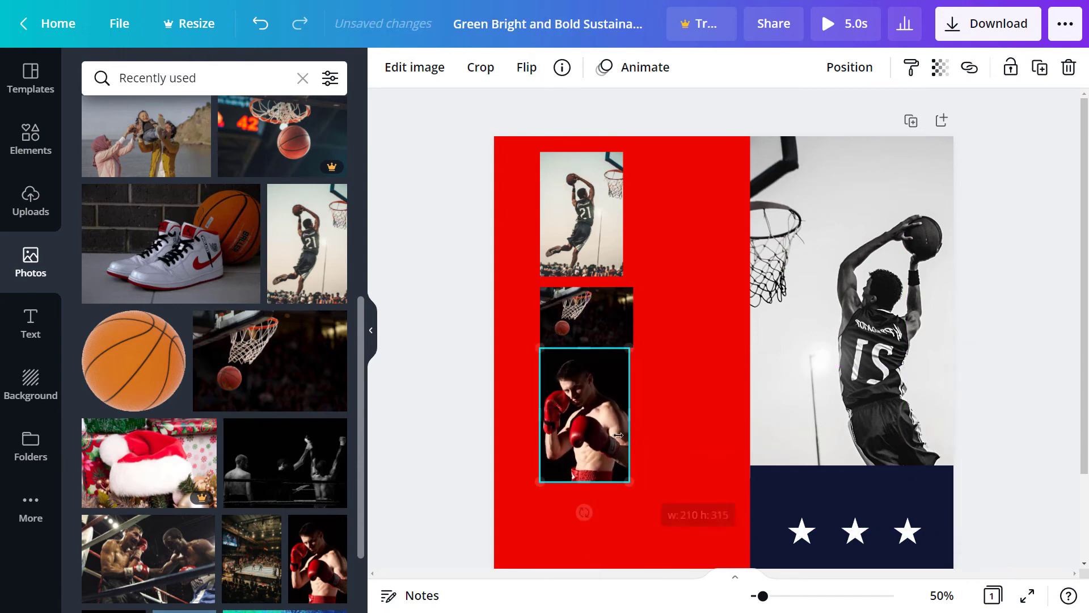
left_click_drag(590, 425, 629, 441)
left_click_drag(428, 177, 689, 443)
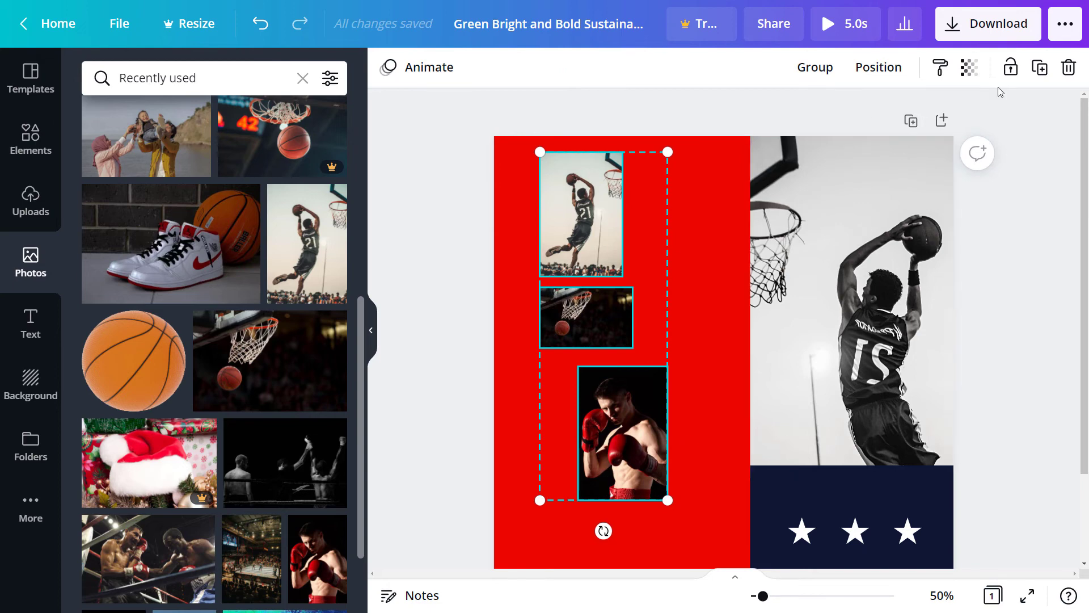
- Space the three photos evenly from top to bottom
left_click(880, 67)
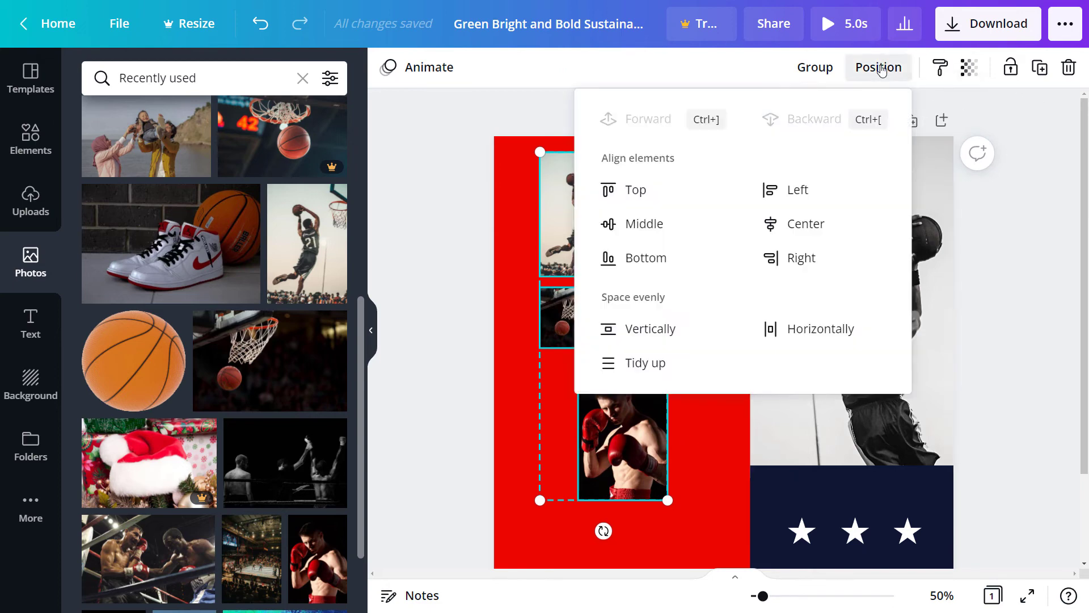
left_click(645, 328)
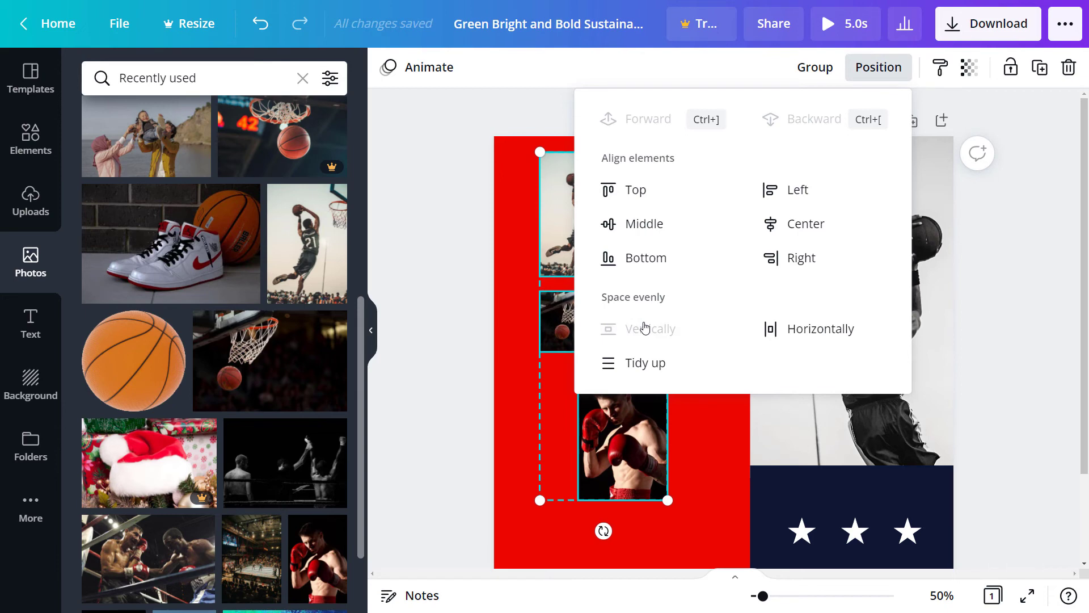
left_click(441, 396)
left_click(454, 404)
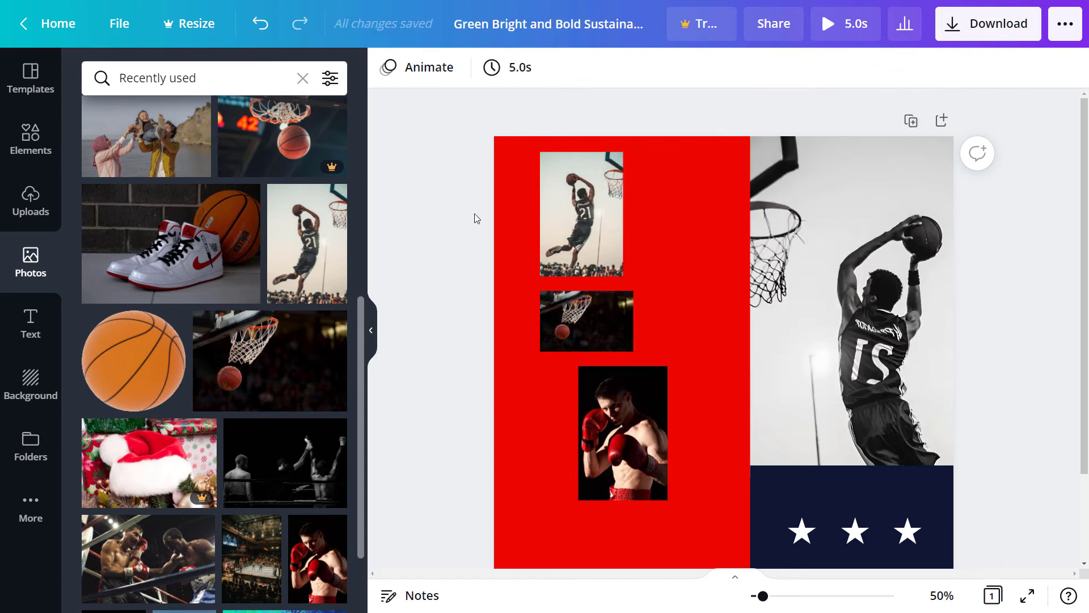
- Align the three photos on their left edges and tidy up their spacing
left_click_drag(475, 213, 641, 479)
left_click(878, 66)
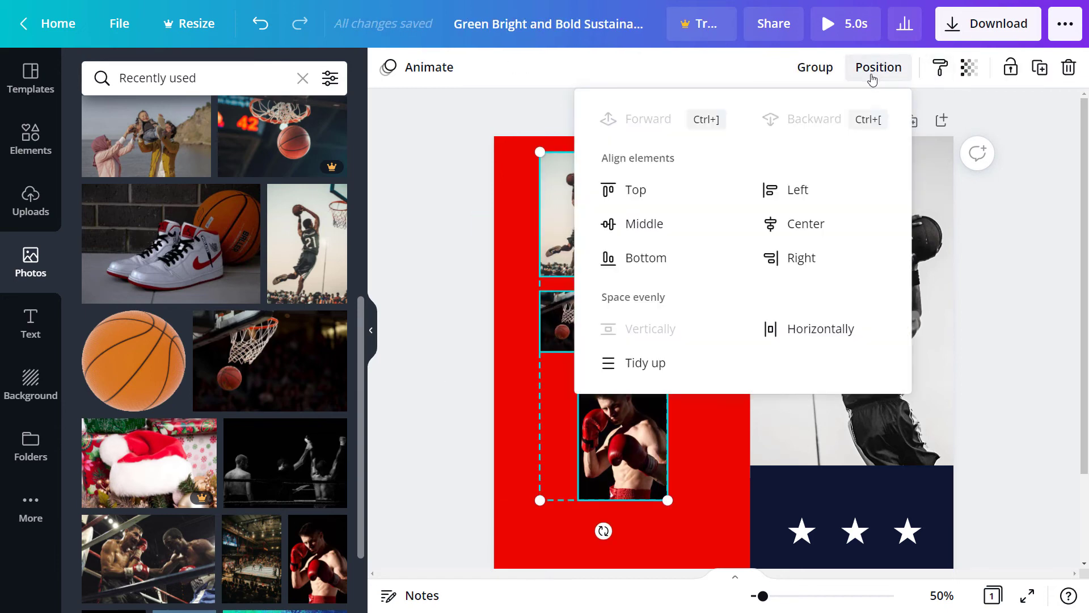
left_click(780, 188)
left_click(454, 257)
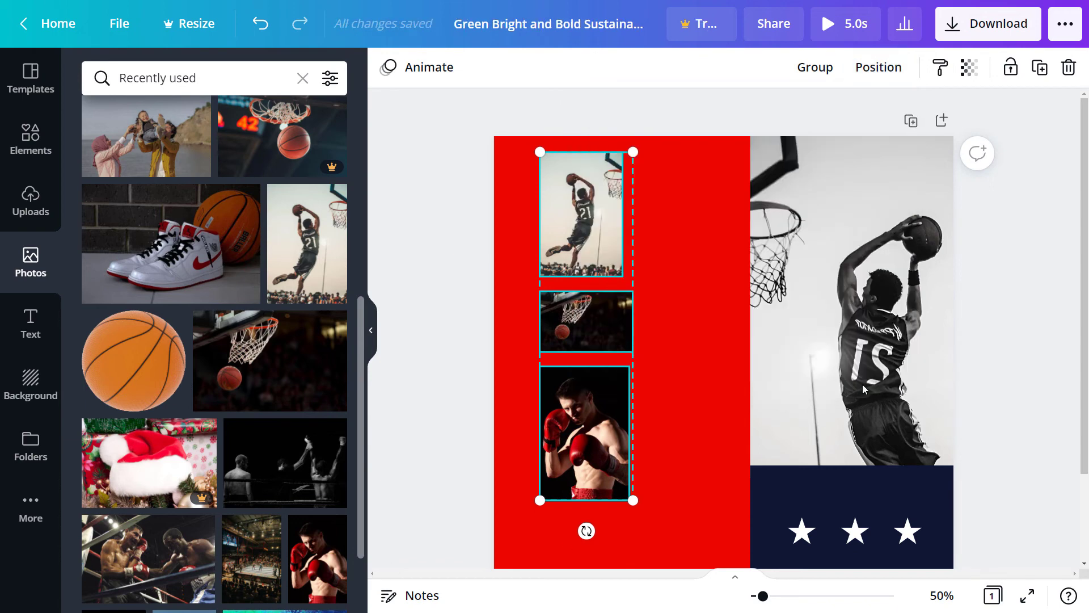
left_click(879, 67)
left_click(644, 362)
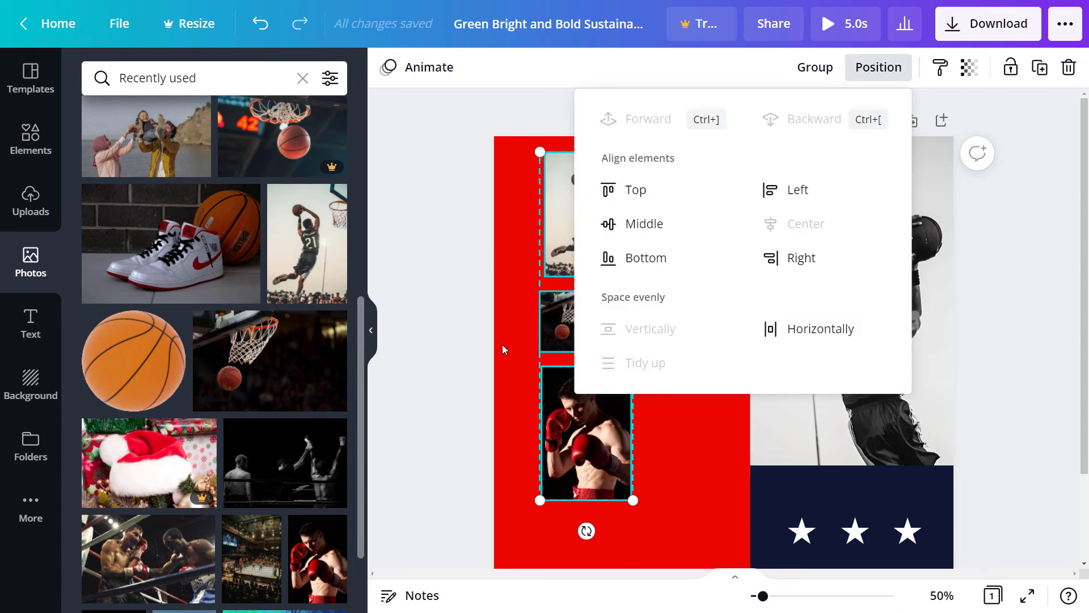
left_click(443, 563)
left_click(457, 342)
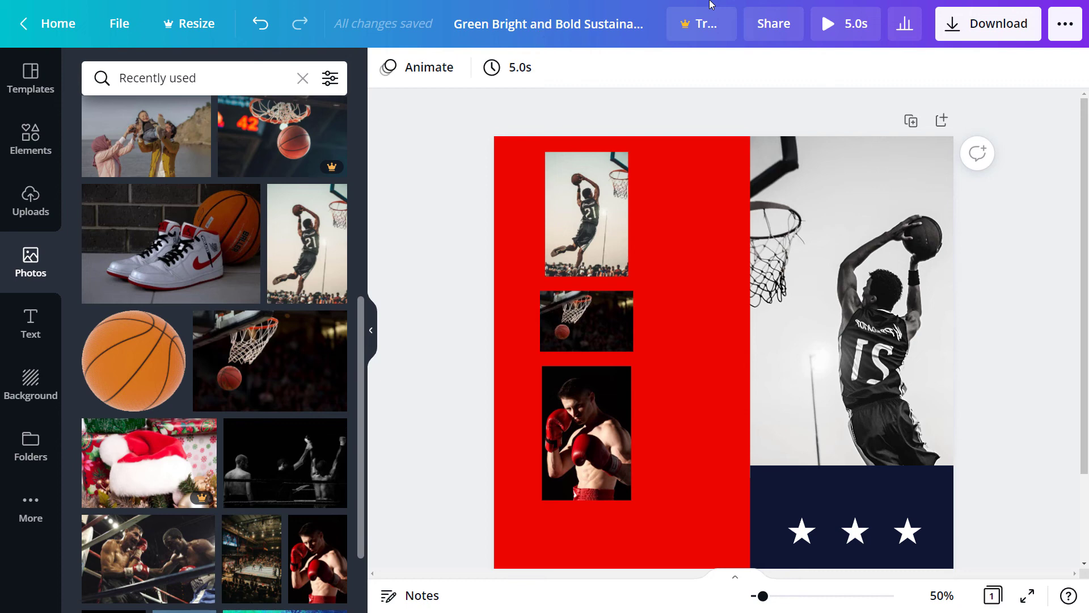
- Move the hoop photo about 63 px and the dunk photo about 108 px lower, then enlarge the hoop
left_click_drag(585, 317, 586, 352)
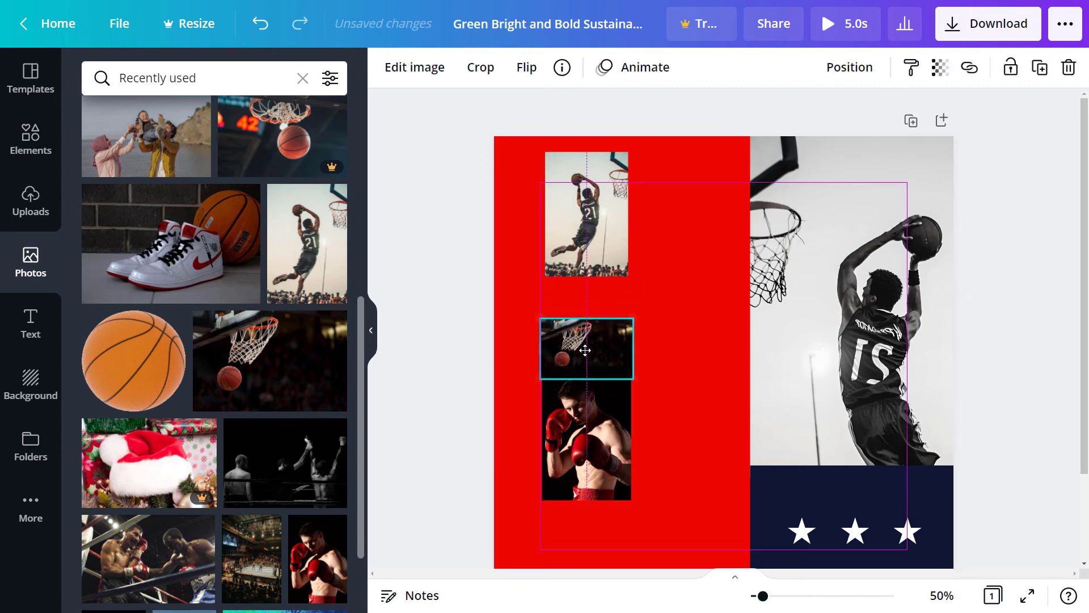
left_click_drag(580, 262, 581, 323)
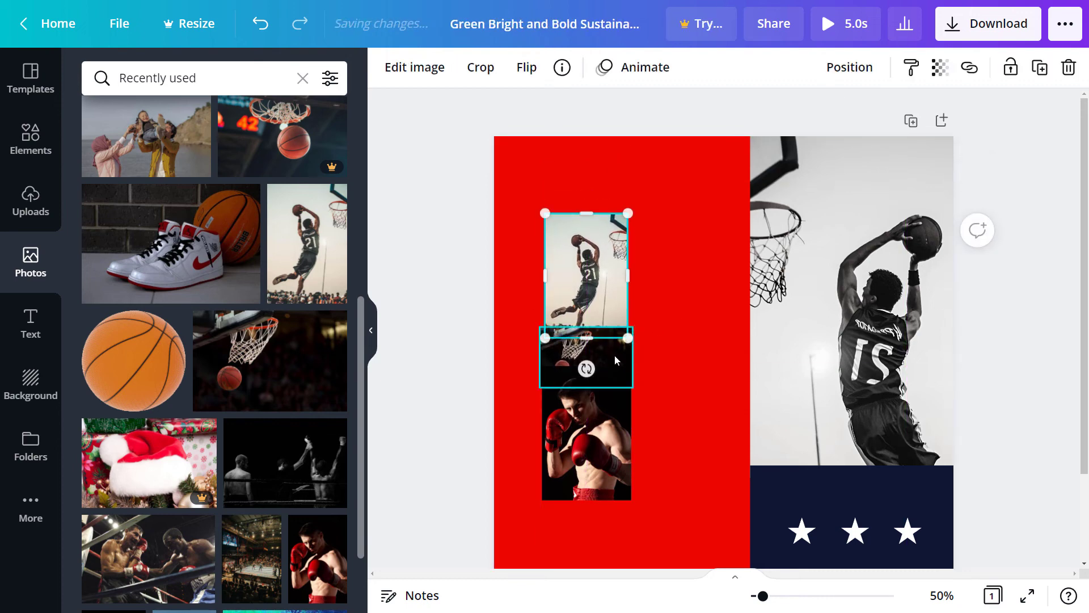
left_click(509, 356)
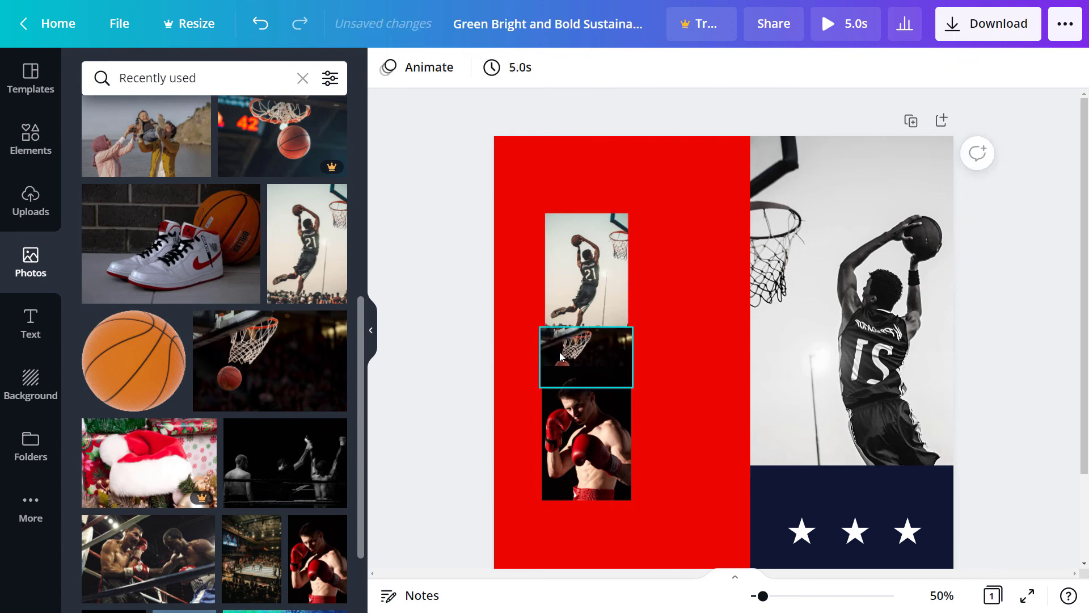
left_click(627, 334)
left_click_drag(634, 328, 615, 347)
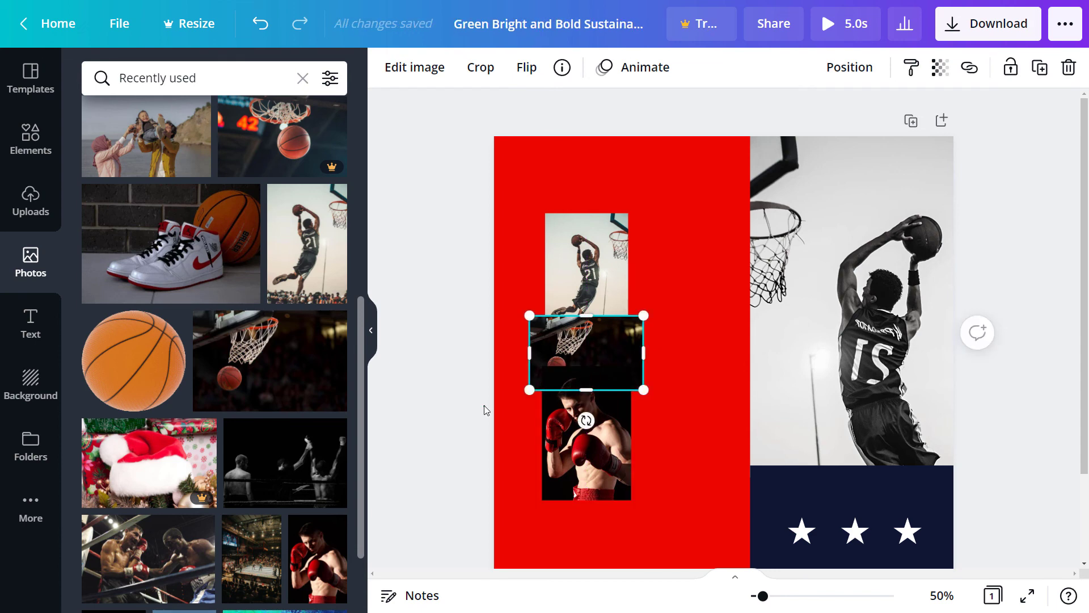
left_click(485, 405)
- Bring the hoop photo to the front, overlapping the dunker and boxer
left_click(625, 348)
right_click(625, 348)
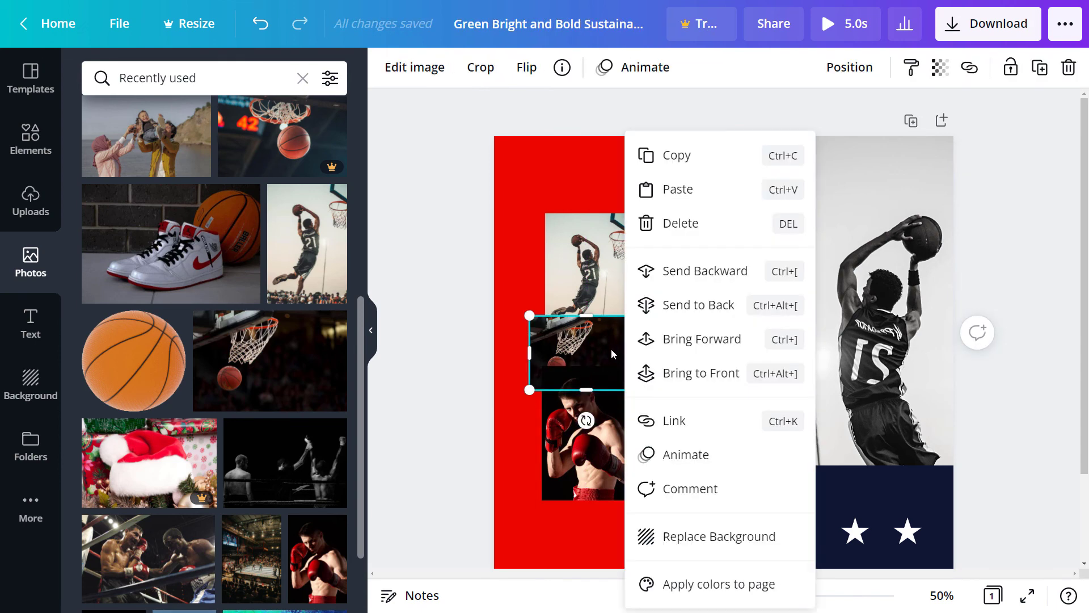
left_click(850, 67)
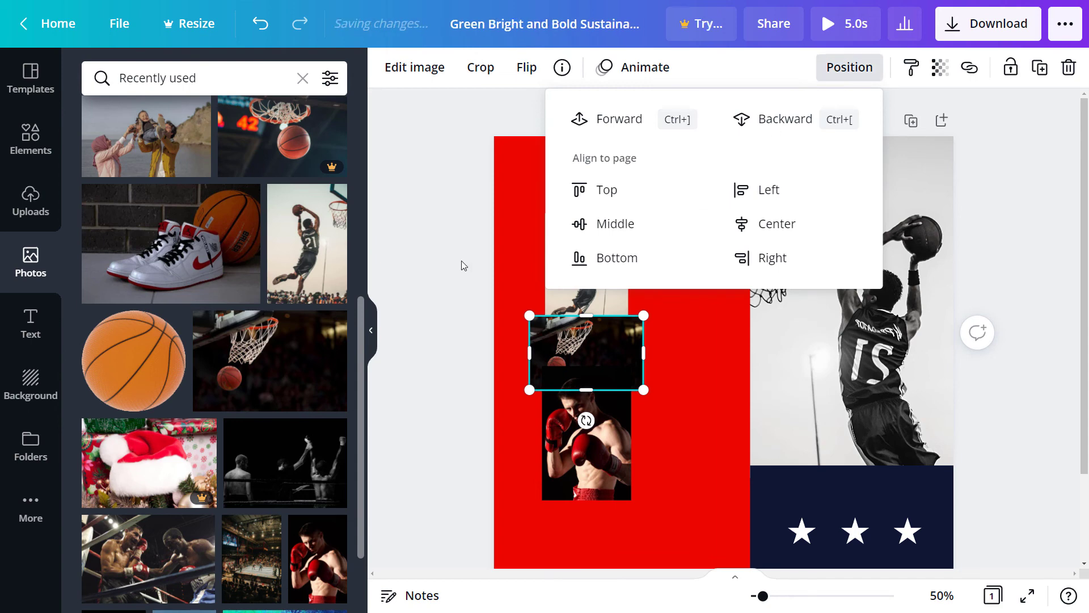
left_click(561, 338)
right_click(560, 339)
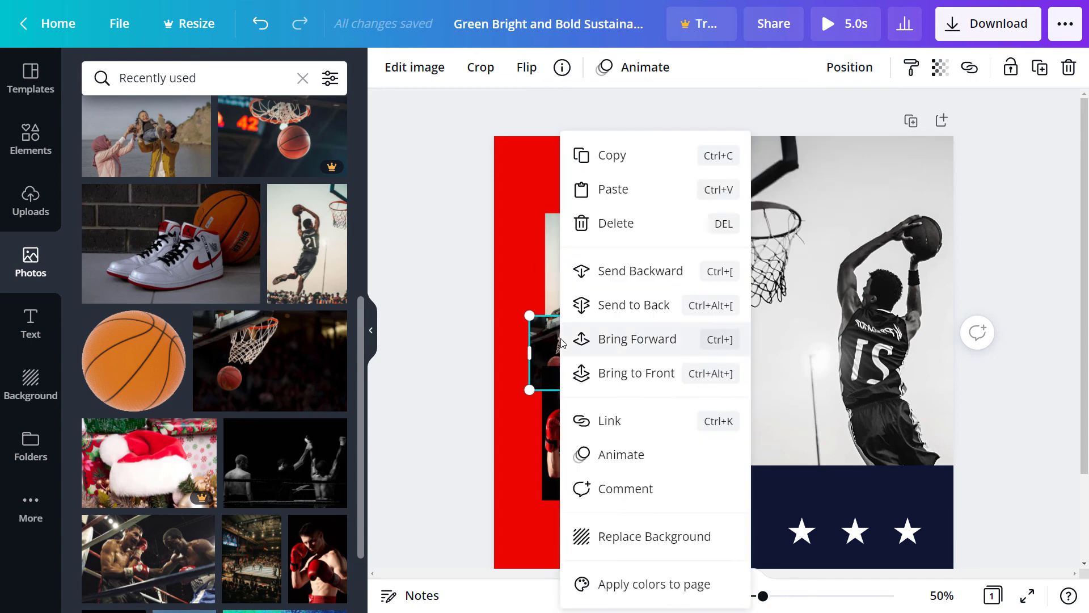
left_click(649, 373)
left_click(452, 377)
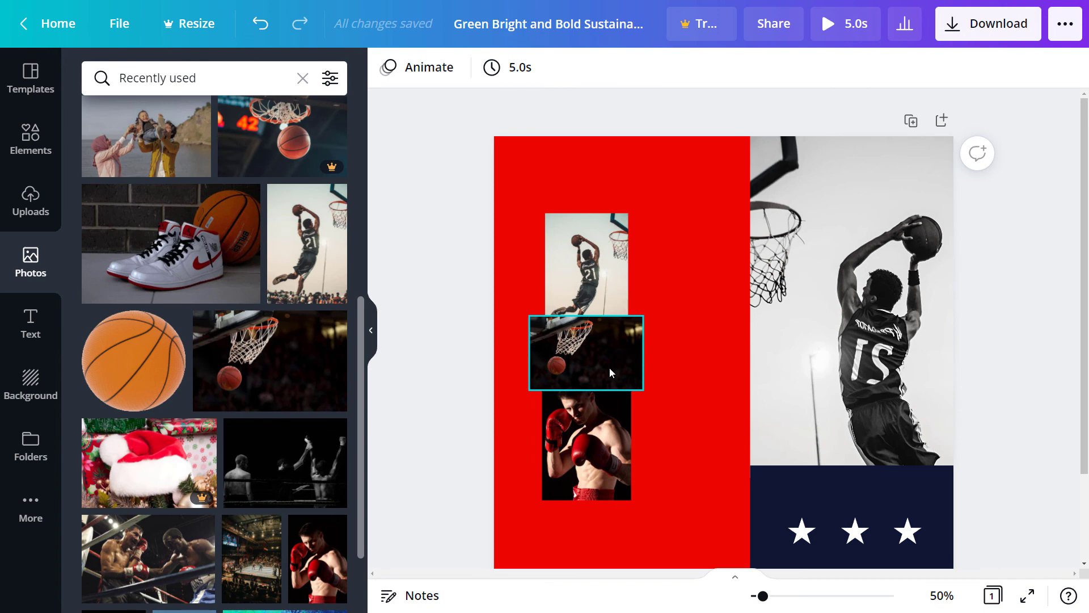
left_click(610, 368)
left_click(455, 407)
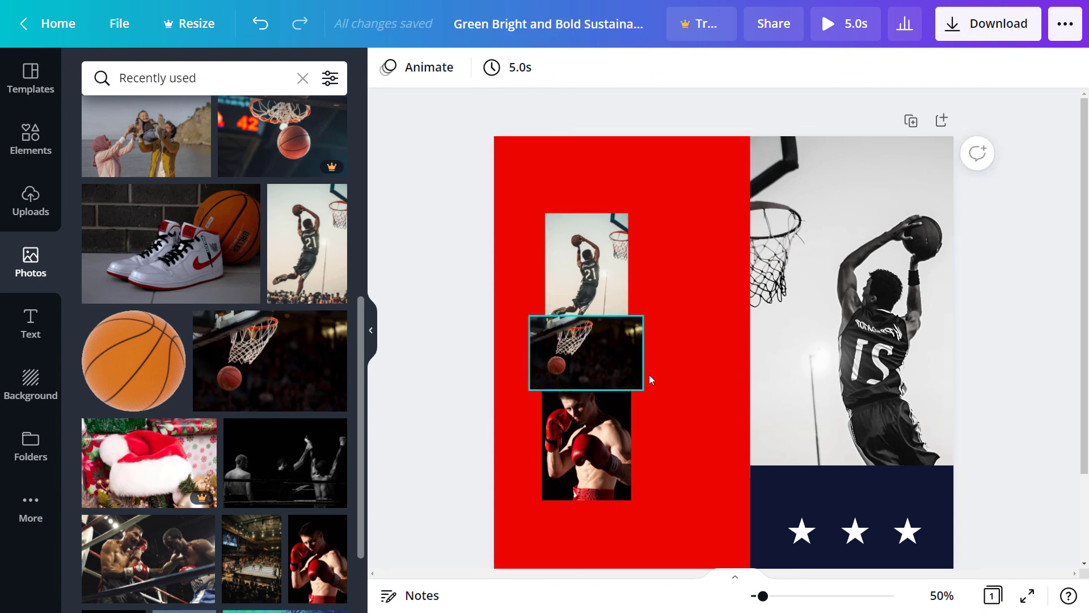